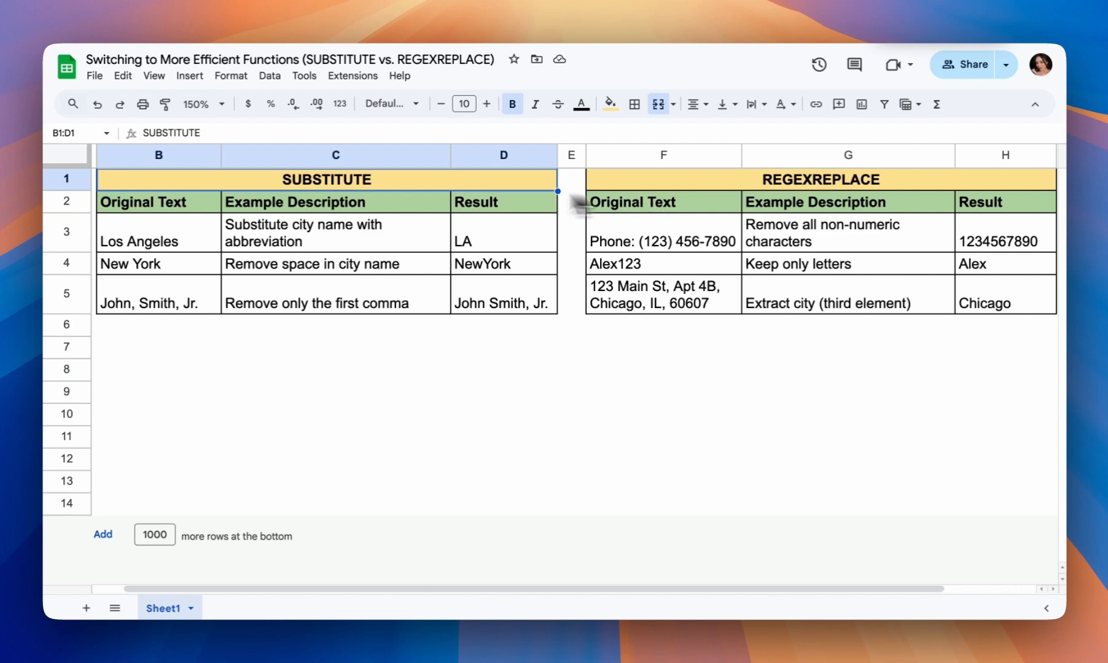
Step: Open the SUBSTITUTE formula in cell D3 and read the function's syntax and argument descriptions
left_click(629, 185)
left_click(532, 187)
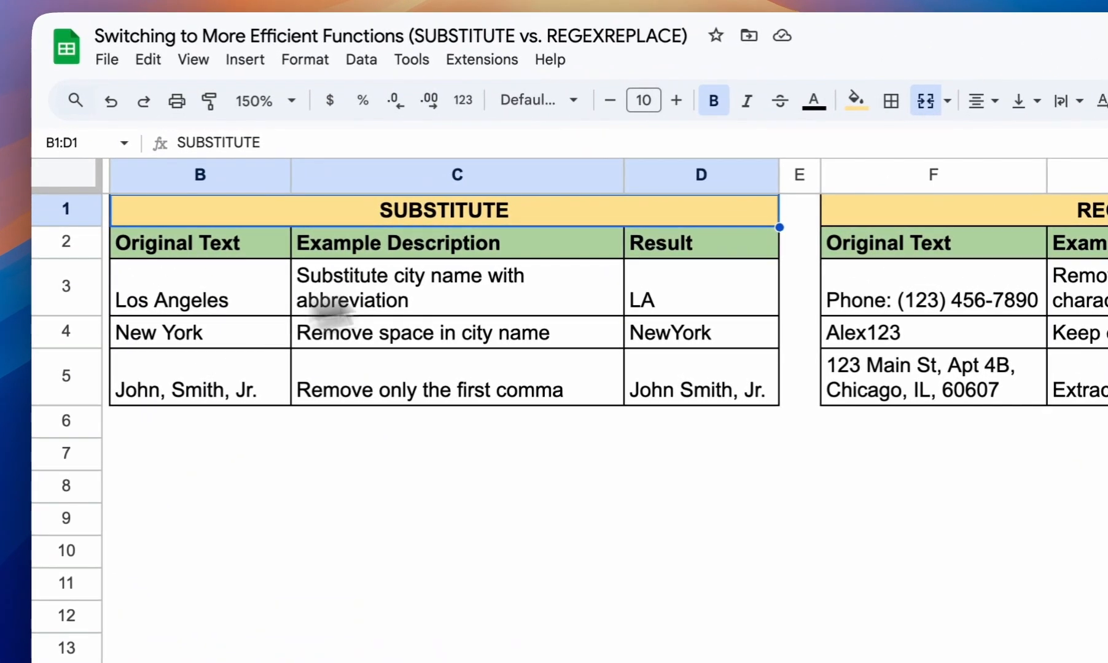
left_click(649, 295)
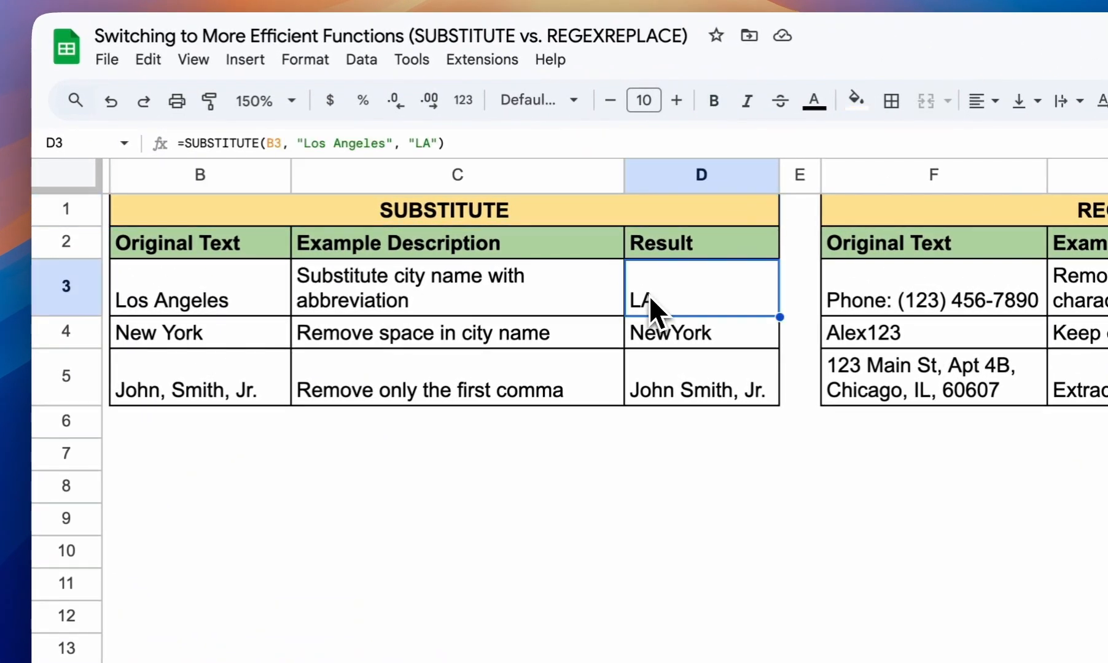
left_click(212, 145)
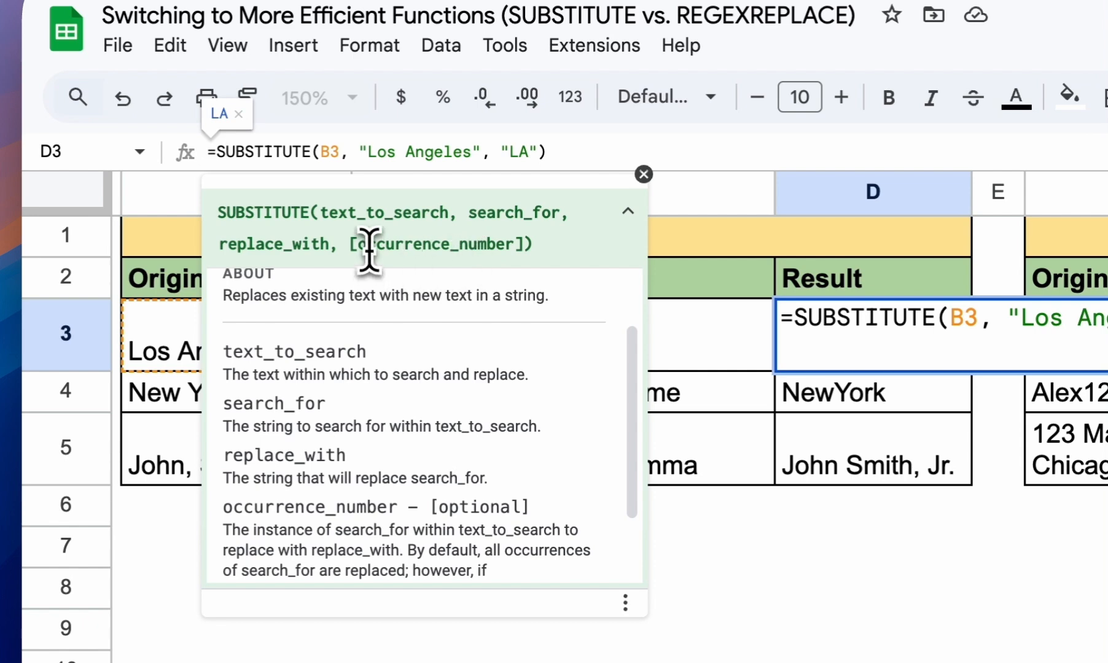
left_click(692, 304)
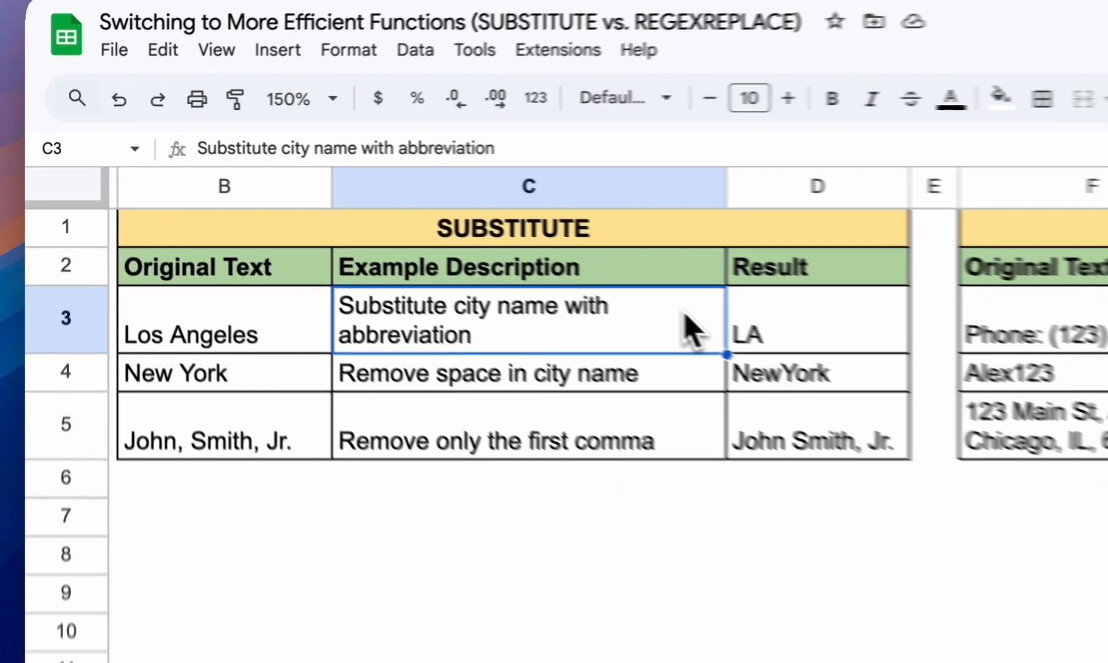
Step: Examine the Los Angeles example in row 3, going through the text_to_search, search_for and replace_with arguments of the D3 formula
left_click(178, 296)
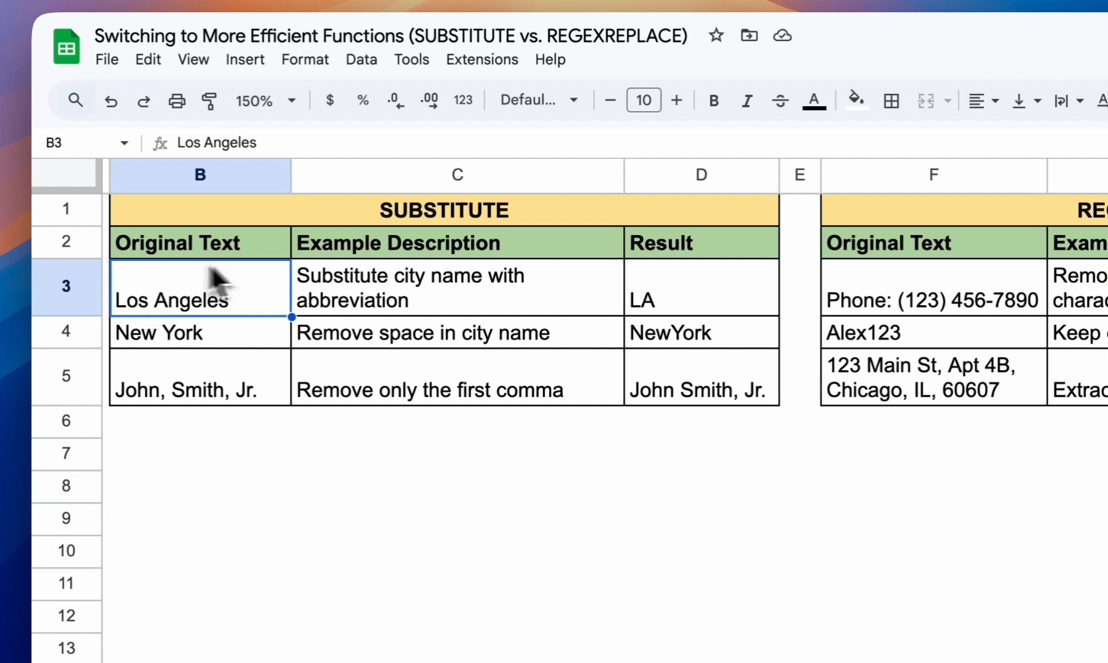
left_click(389, 290)
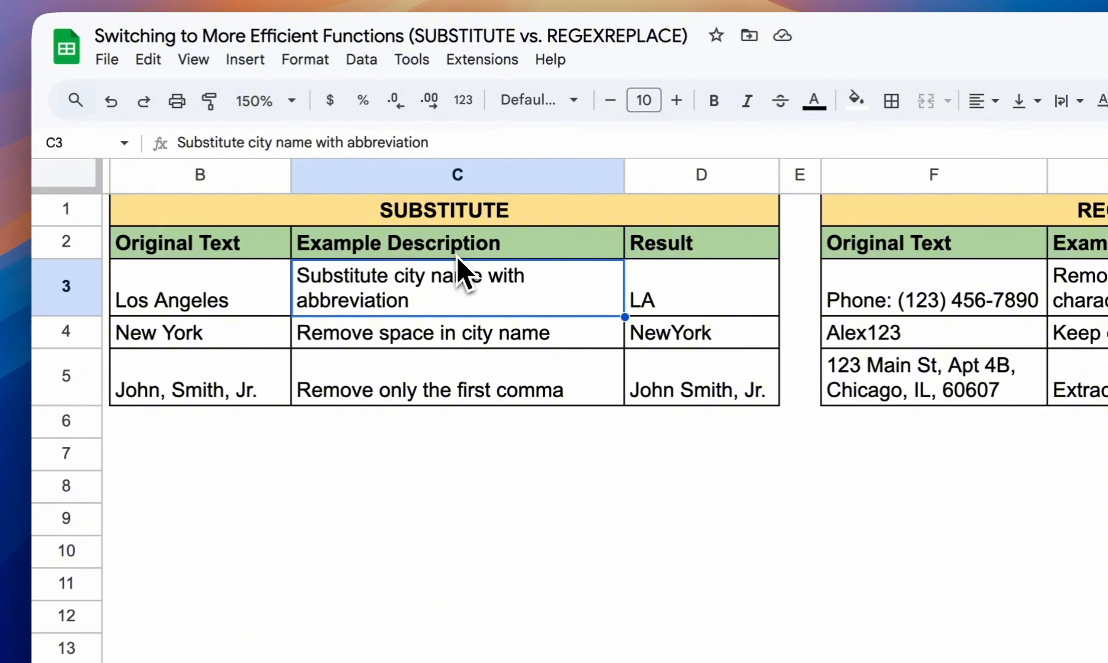
left_click(661, 293)
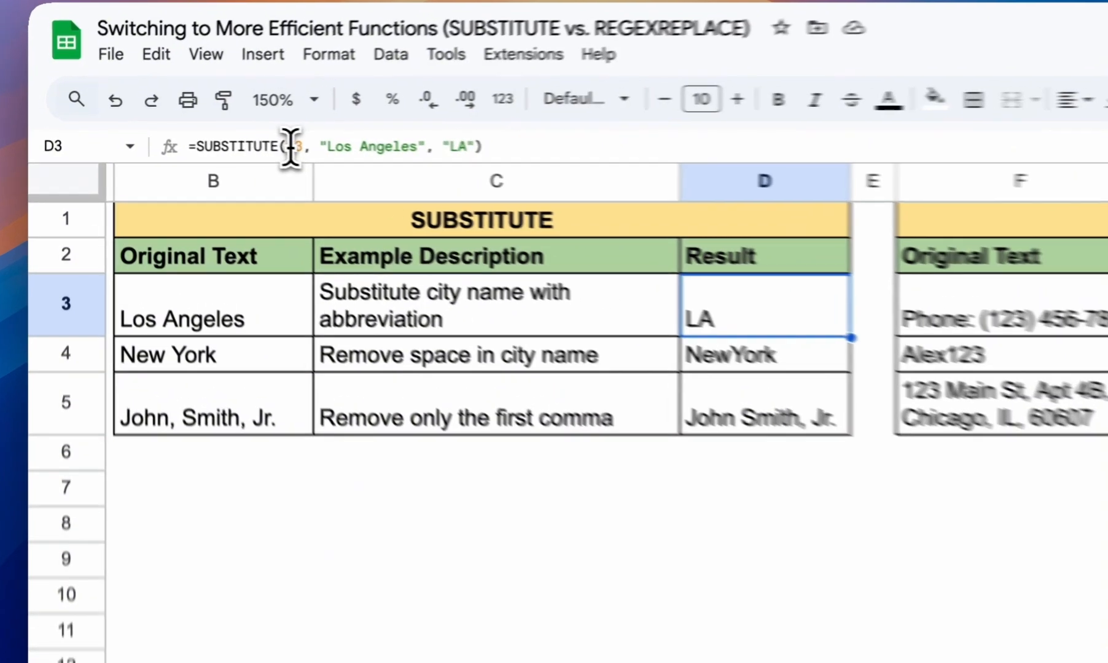
left_click(291, 146)
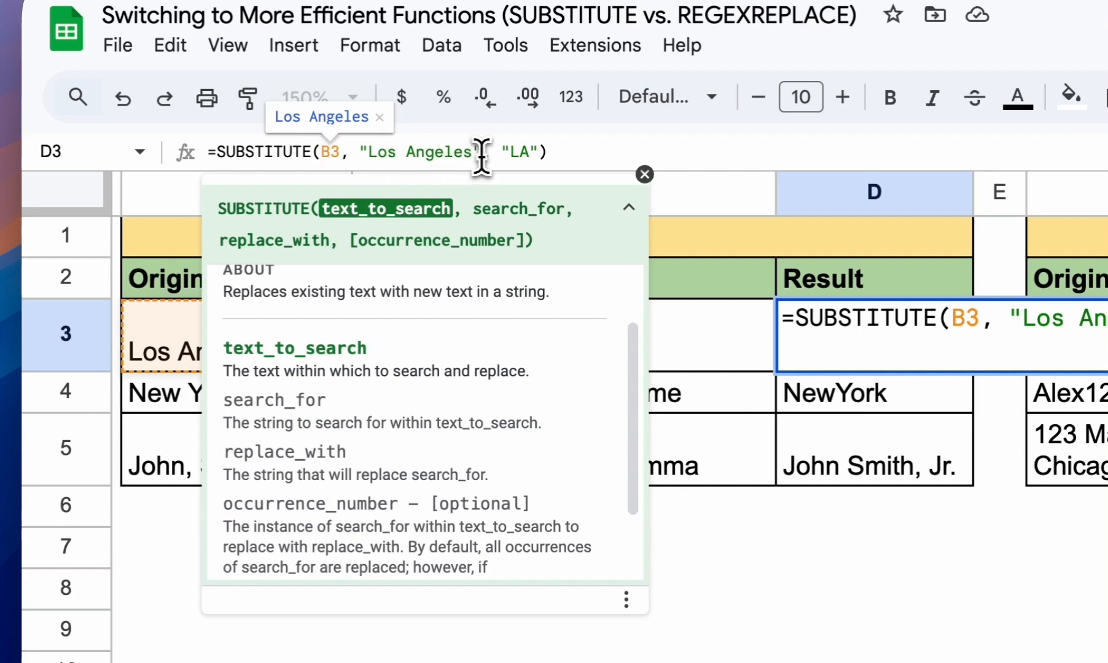
left_click_drag(482, 154, 359, 153)
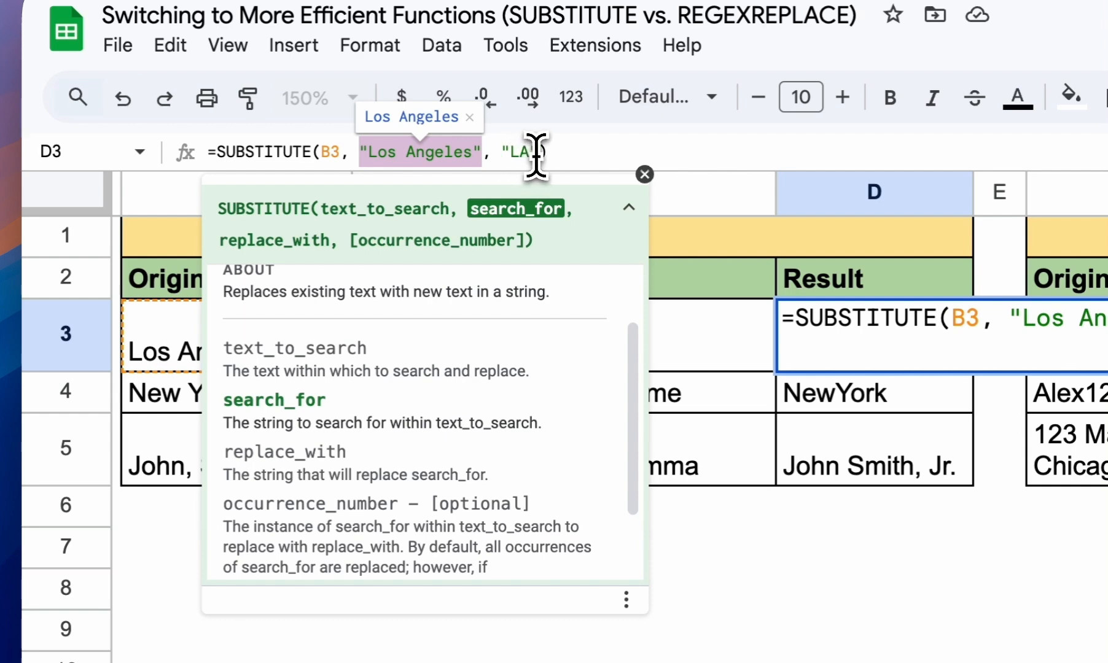
left_click_drag(543, 154, 499, 152)
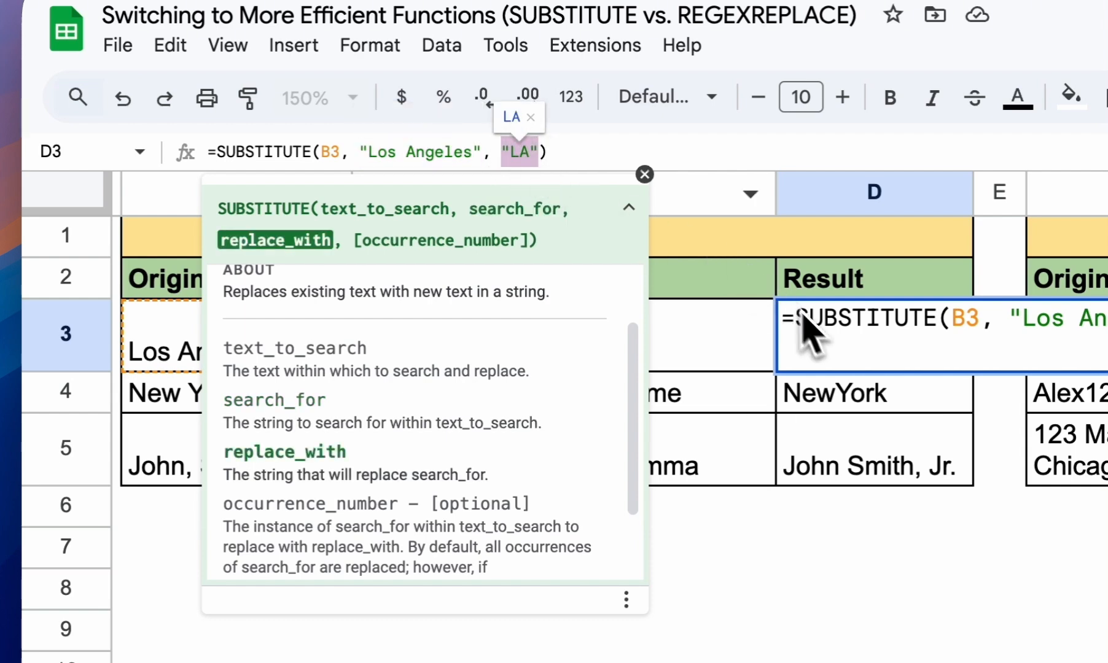
key("Return")
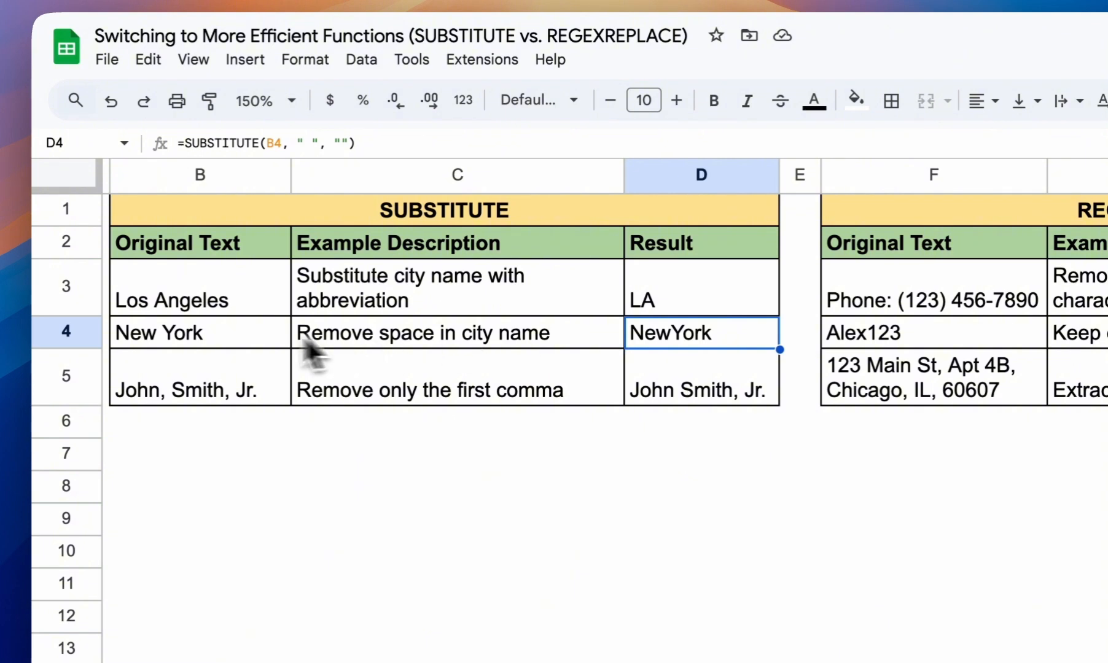
Step: Examine the New York example in row 4, checking each argument of the space-removing SUBSTITUTE formula in D4
left_click(267, 341)
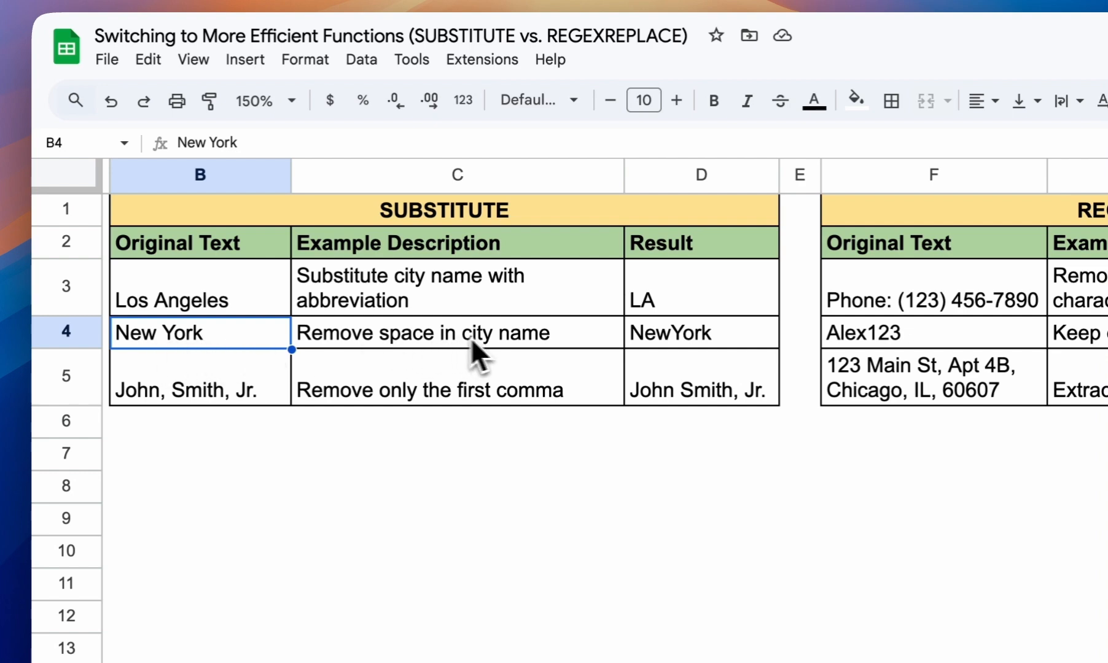
left_click(669, 339)
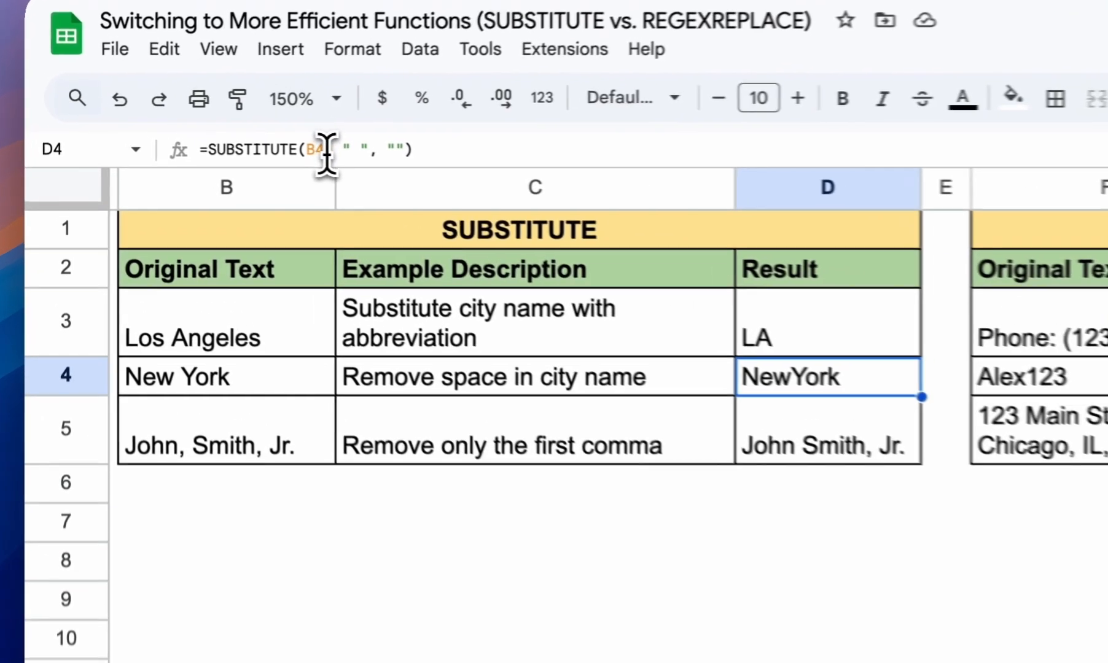
left_click(265, 143)
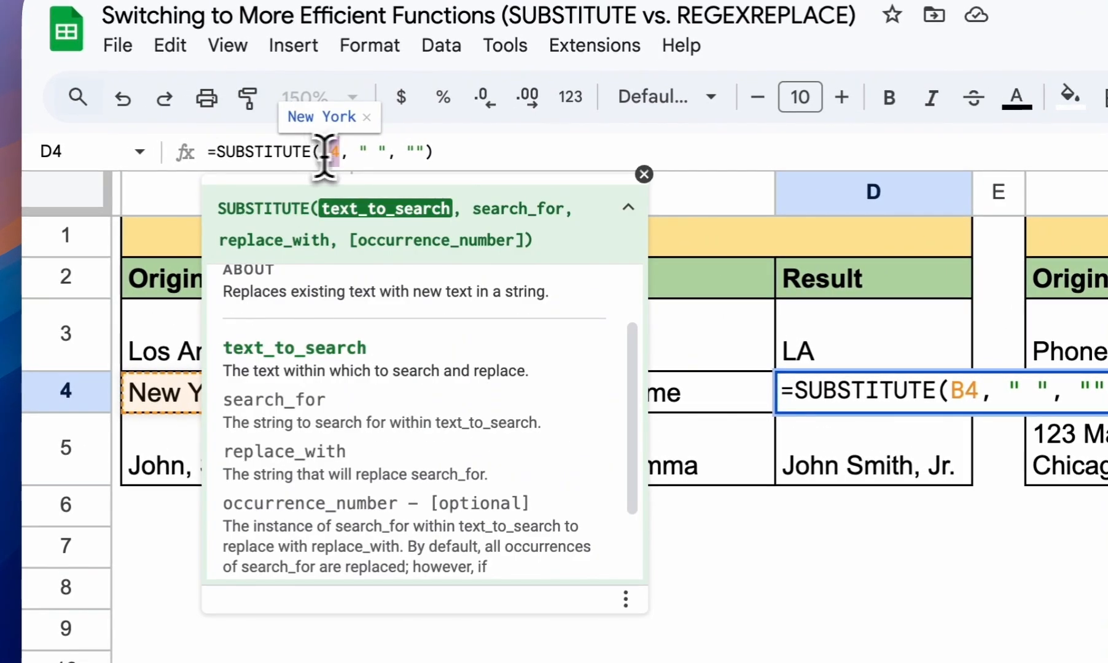
left_click(373, 153)
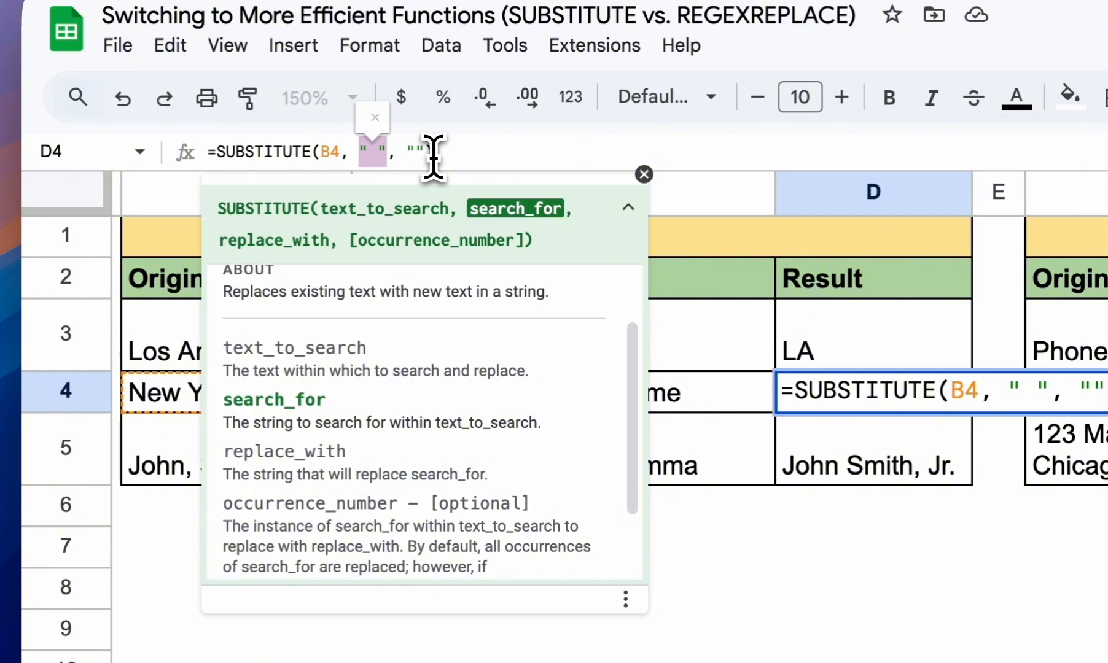
left_click(407, 155)
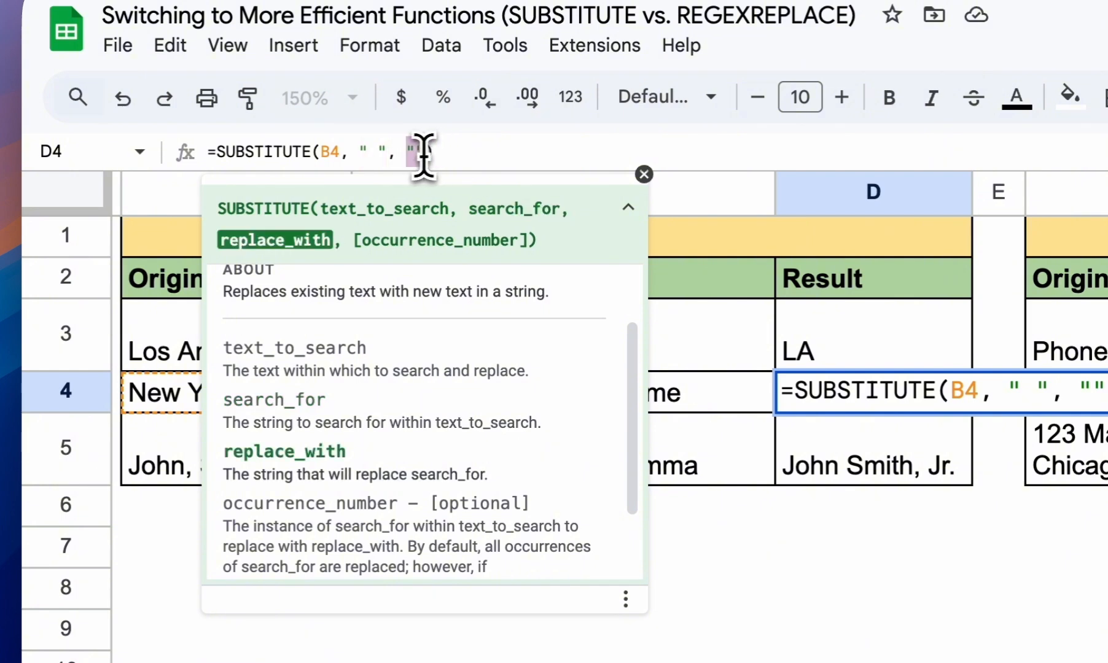
key("Return")
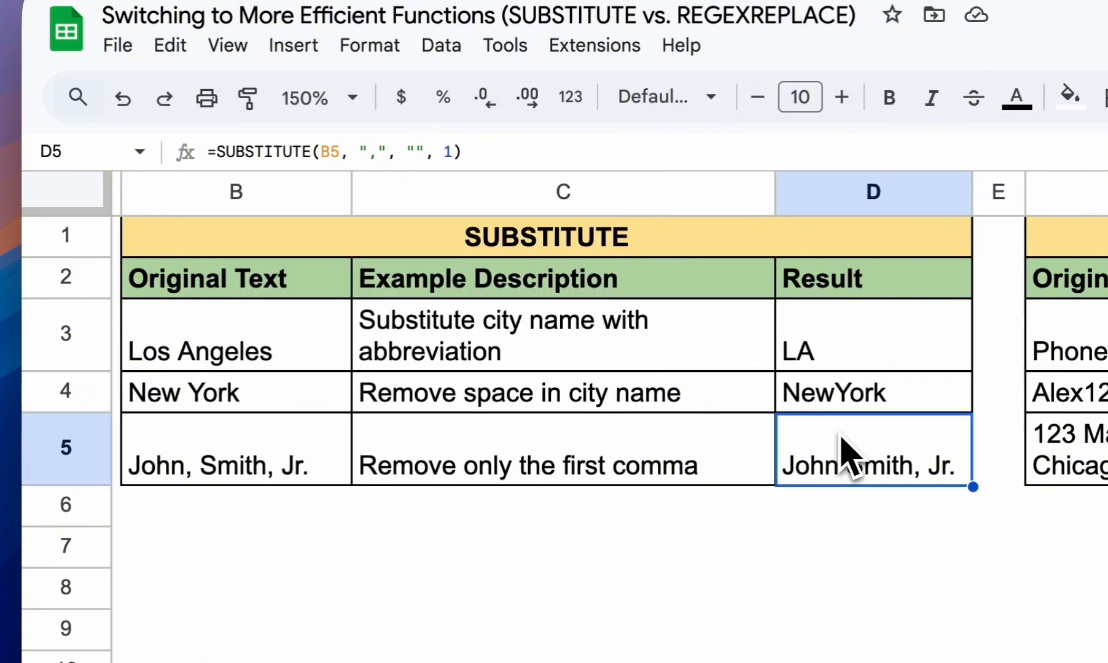
key("Up")
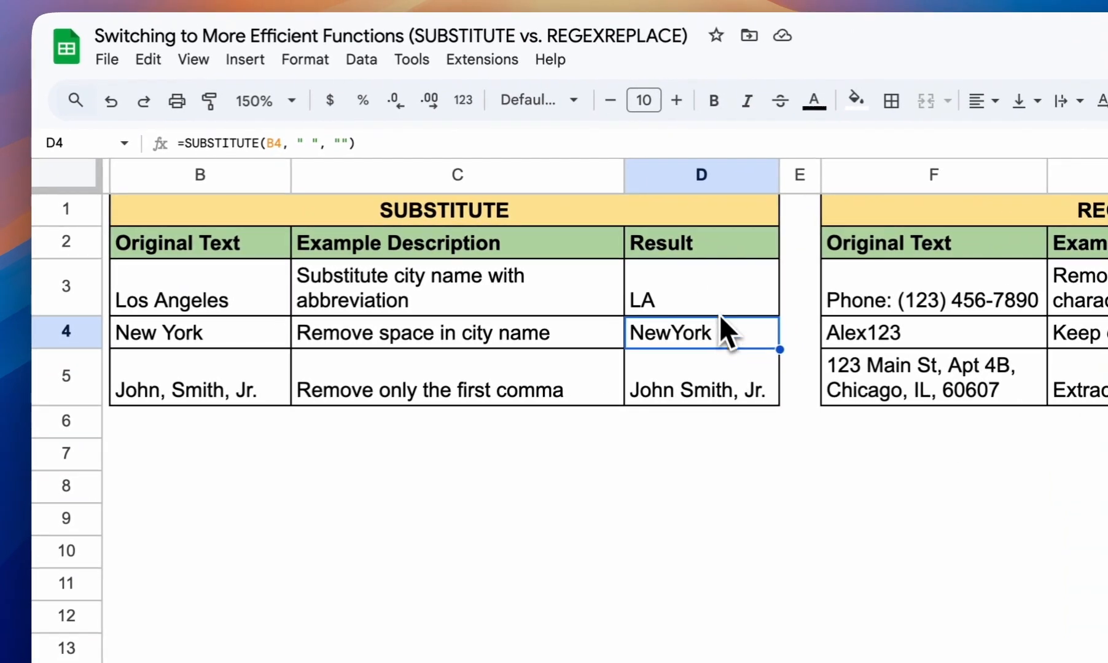
Step: Examine the first-comma example in row 5, checking the search and replacement arguments of the D5 formula
left_click(676, 379)
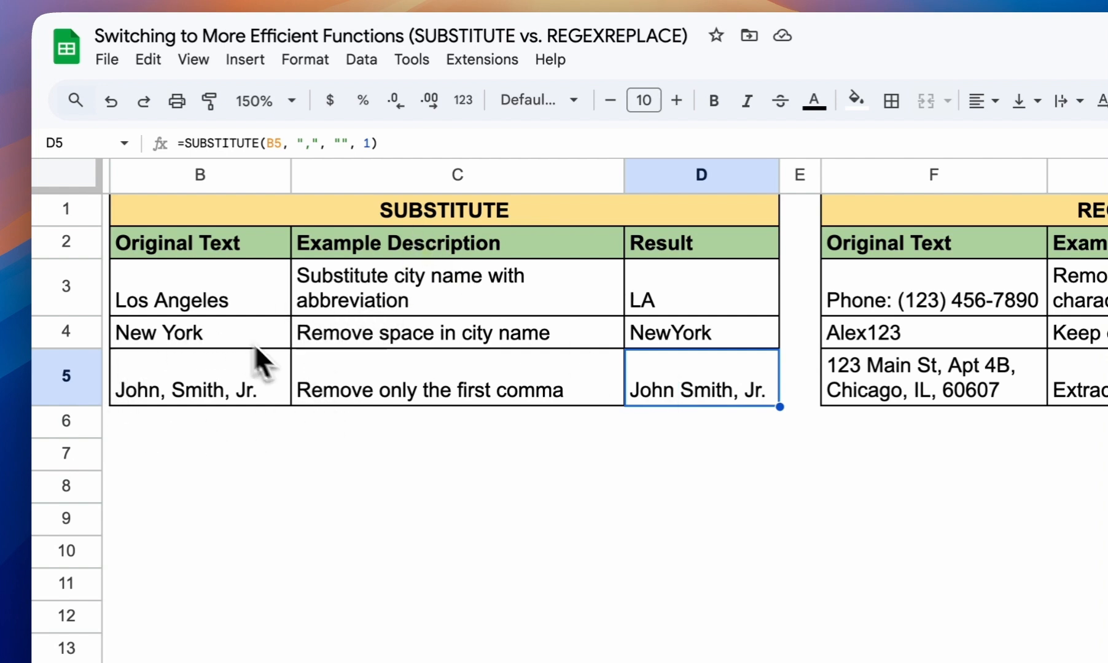
left_click(163, 384)
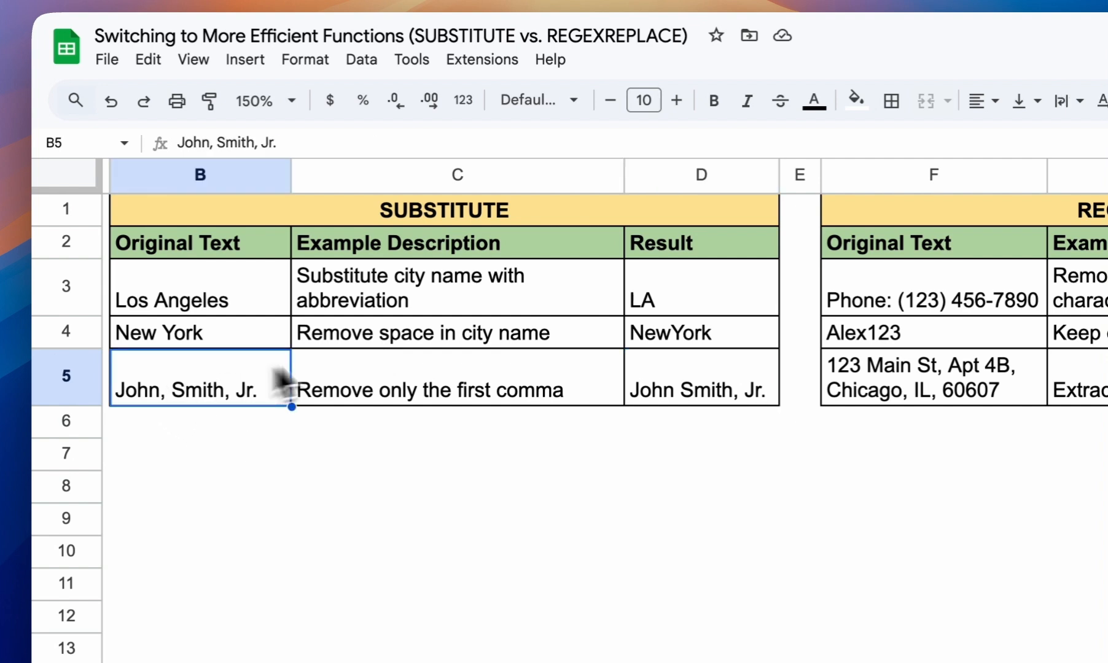
left_click(408, 390)
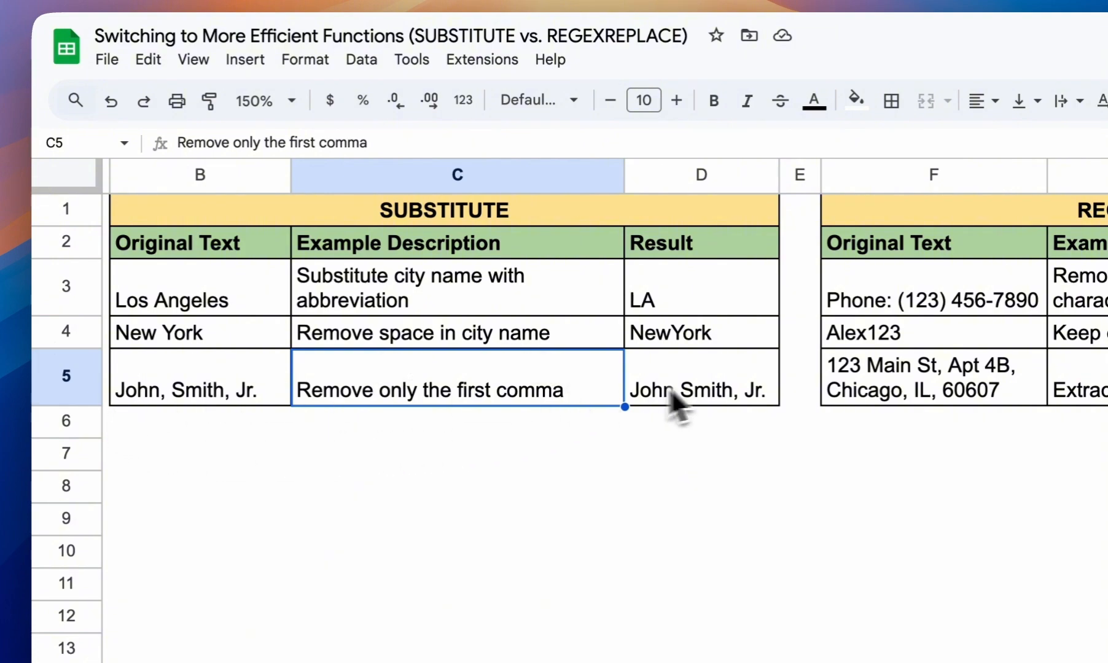
left_click(697, 395)
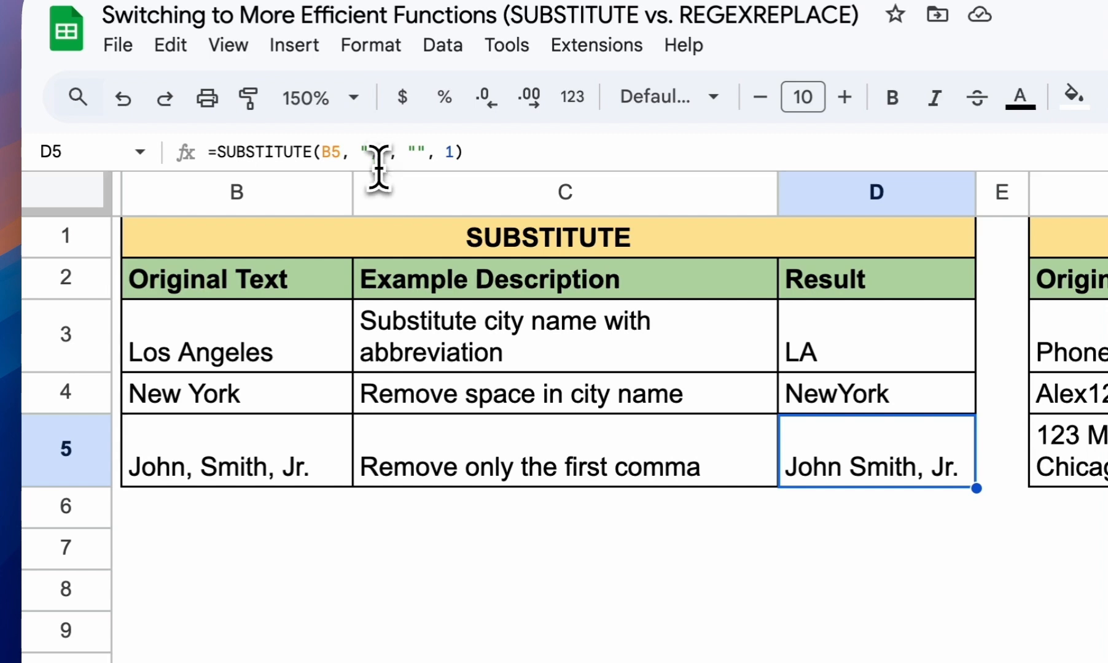
left_click_drag(387, 157, 361, 161)
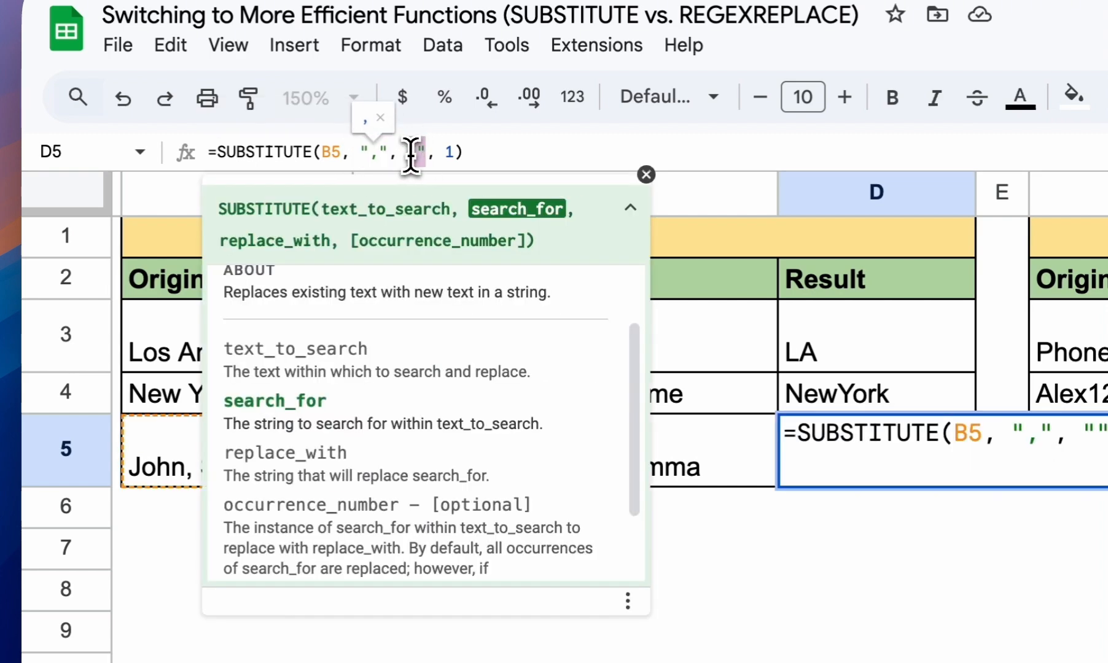
left_click_drag(411, 156, 408, 154)
Step: Set the occurrence number in the D5 SUBSTITUTE formula to 2
left_click(453, 153)
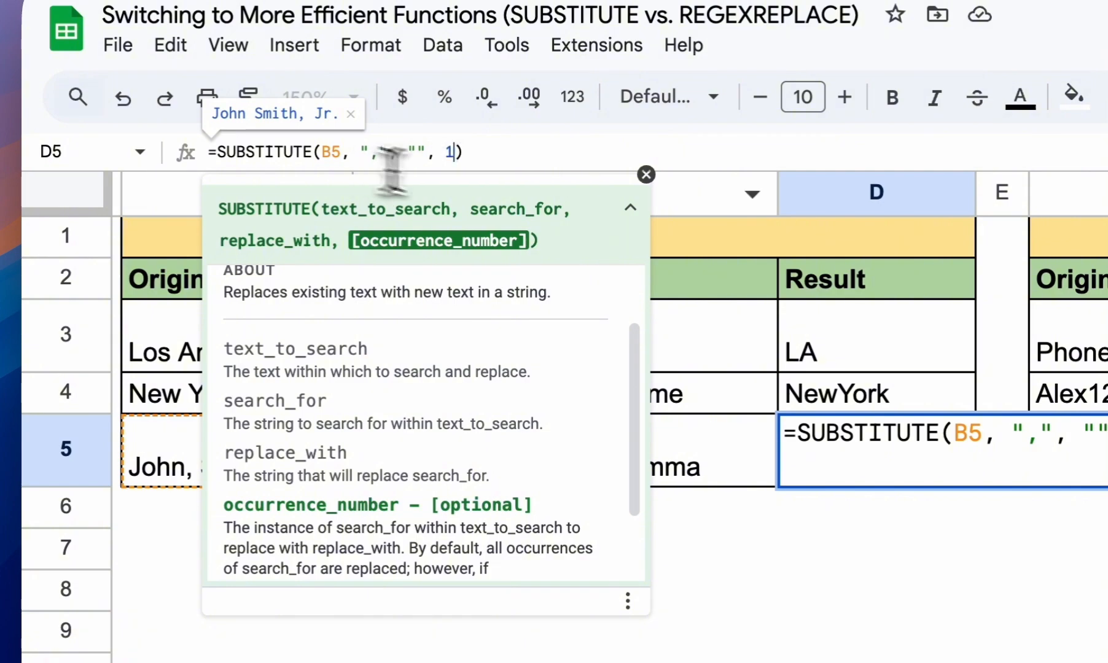
key("BackSpace")
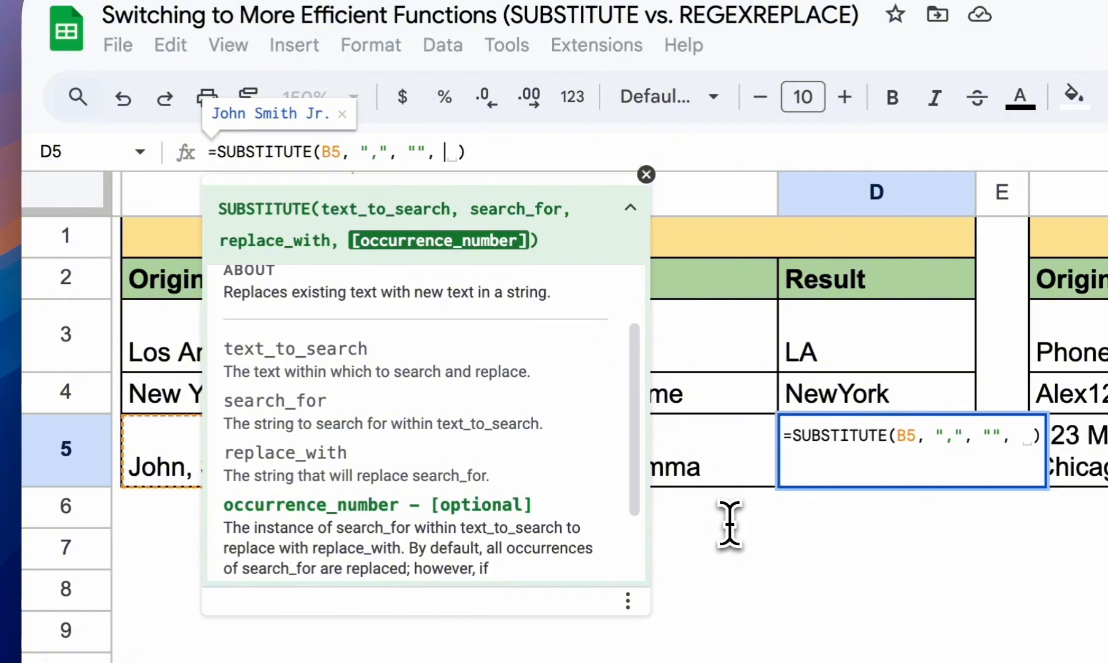
type("2")
key("Return")
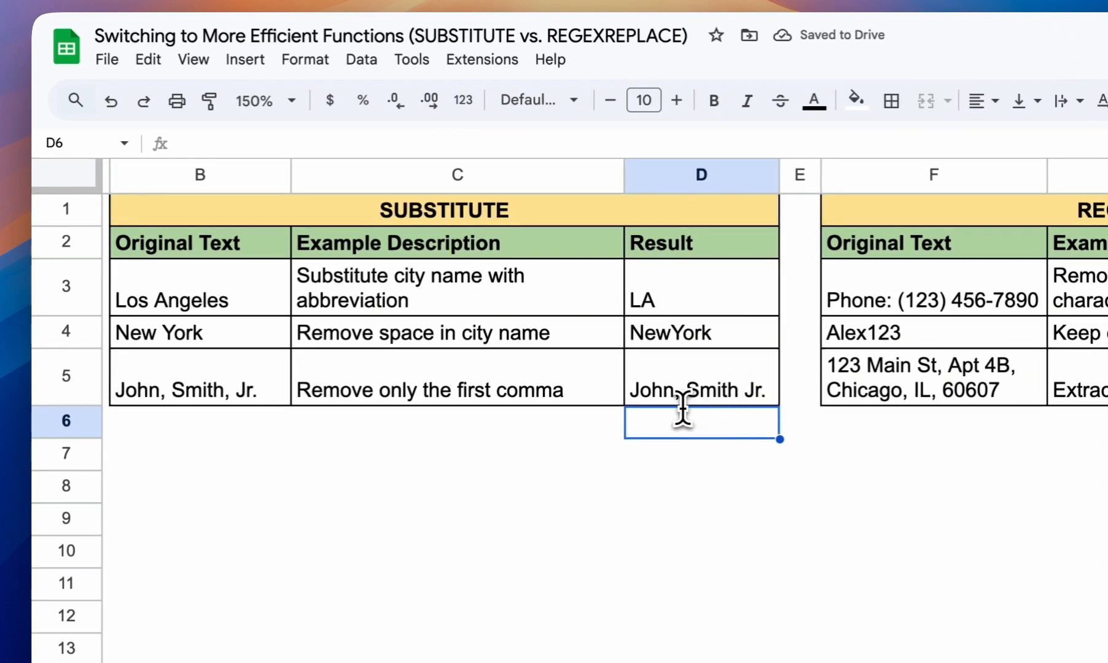
Step: Set the occurrence number in the D5 SUBSTITUTE formula back to 1
left_click(677, 399)
left_click(370, 143)
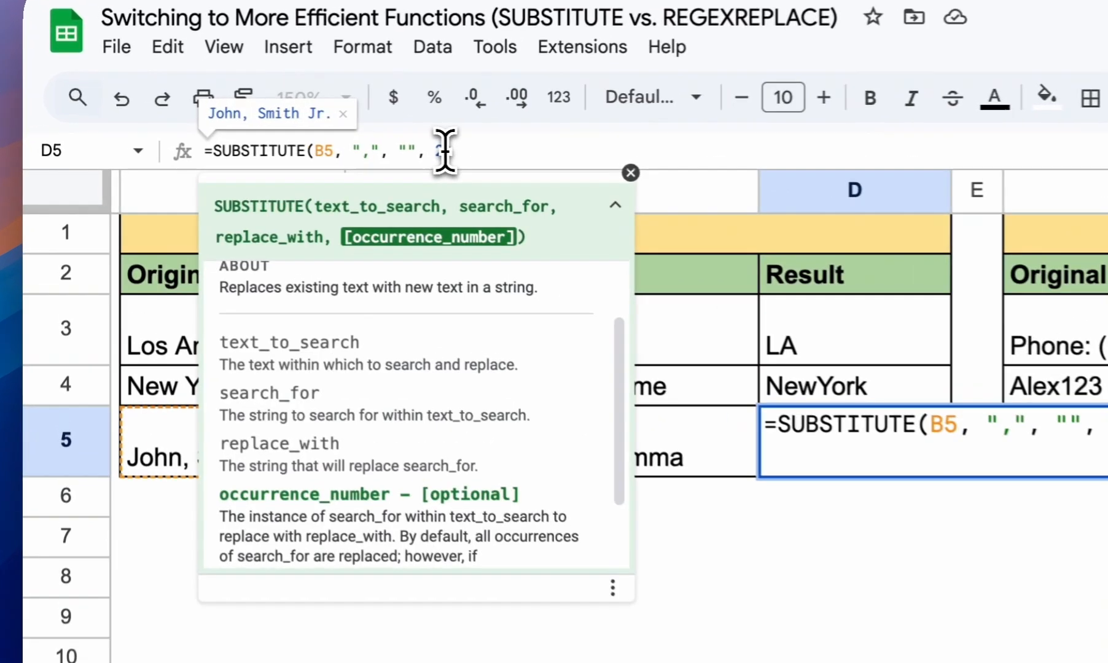
key("BackSpace")
type("1")
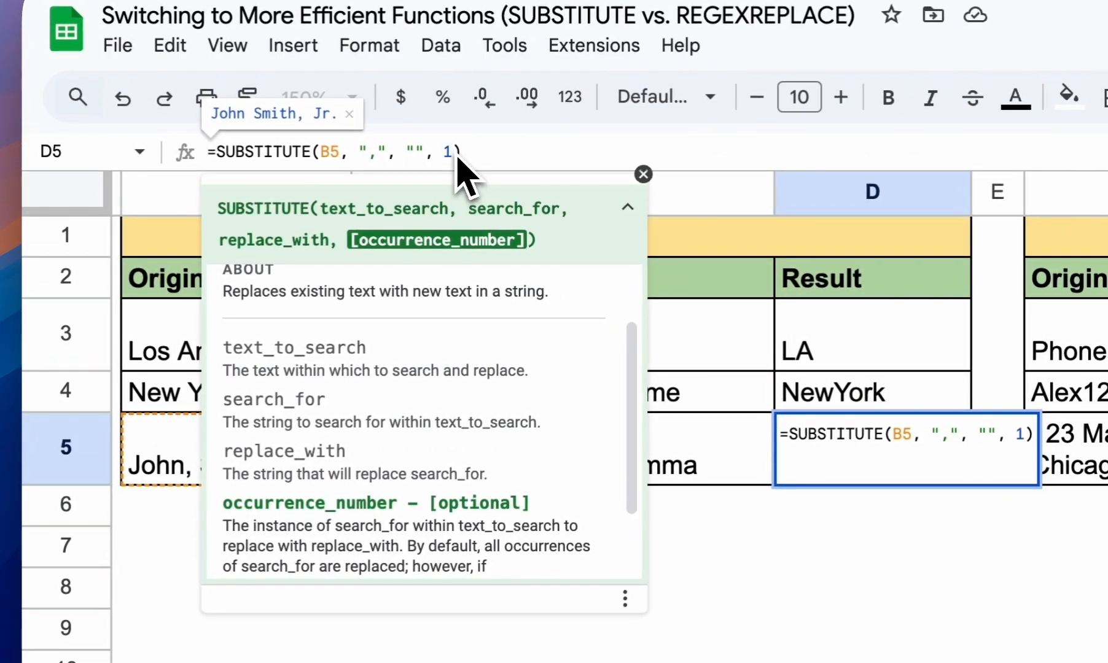
key("Return")
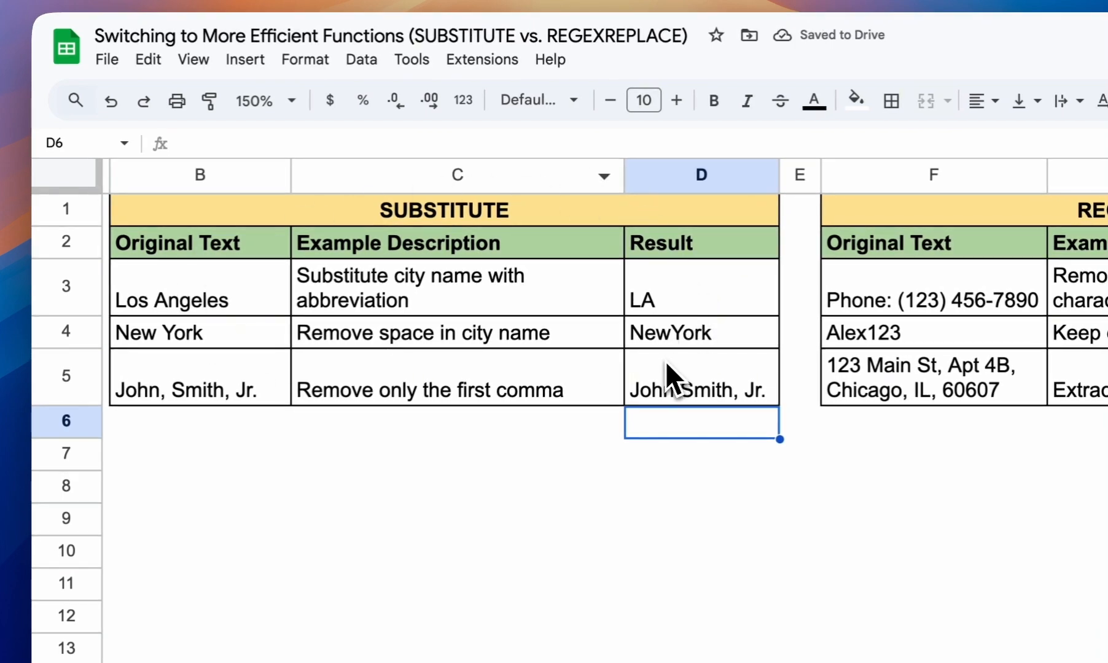
Step: Review the SUBSTITUTE formulas in result cells D3, D4 and D5 one after another
left_click(662, 303)
left_click(668, 326)
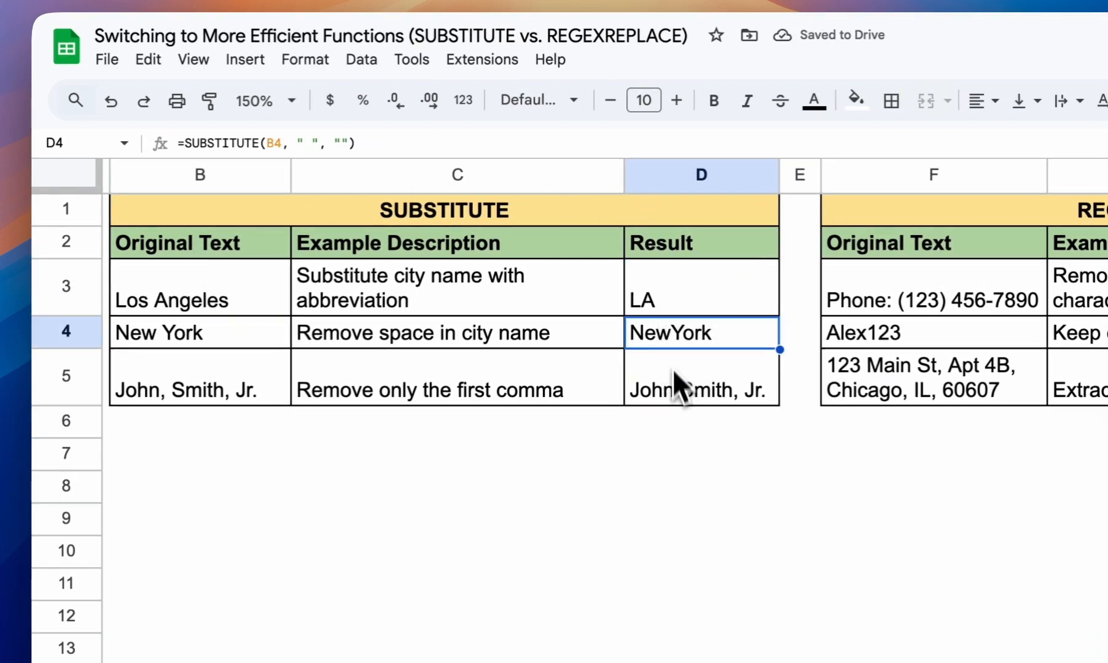
left_click(675, 386)
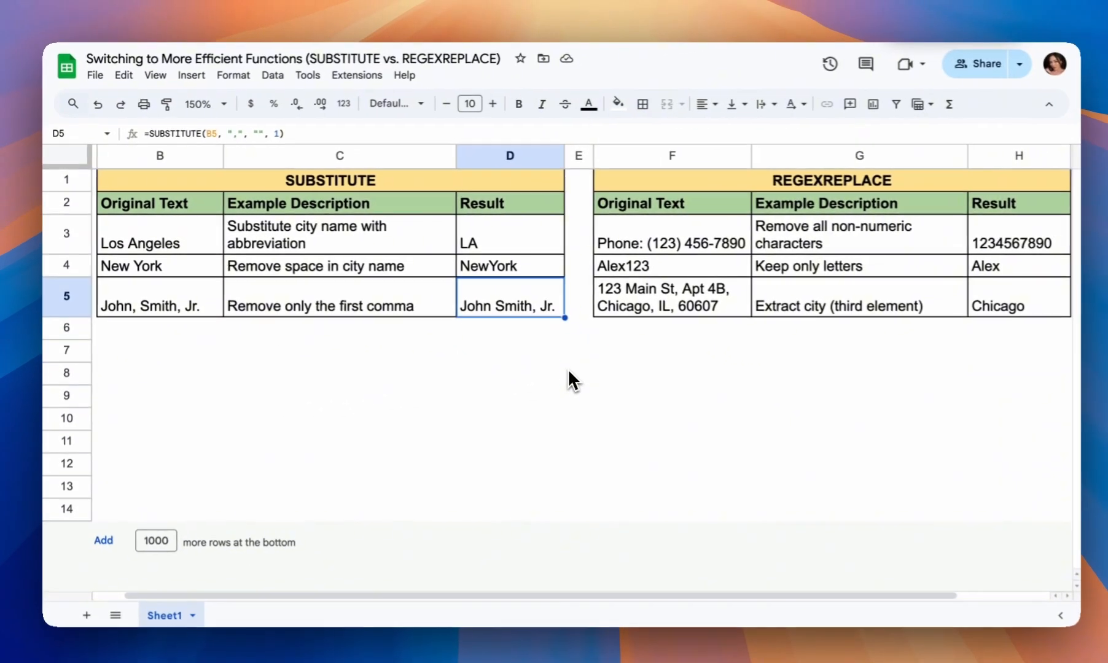
Step: Open the REGEXREPLACE formula in cell H3 and read the function's syntax and argument descriptions
left_click(800, 486)
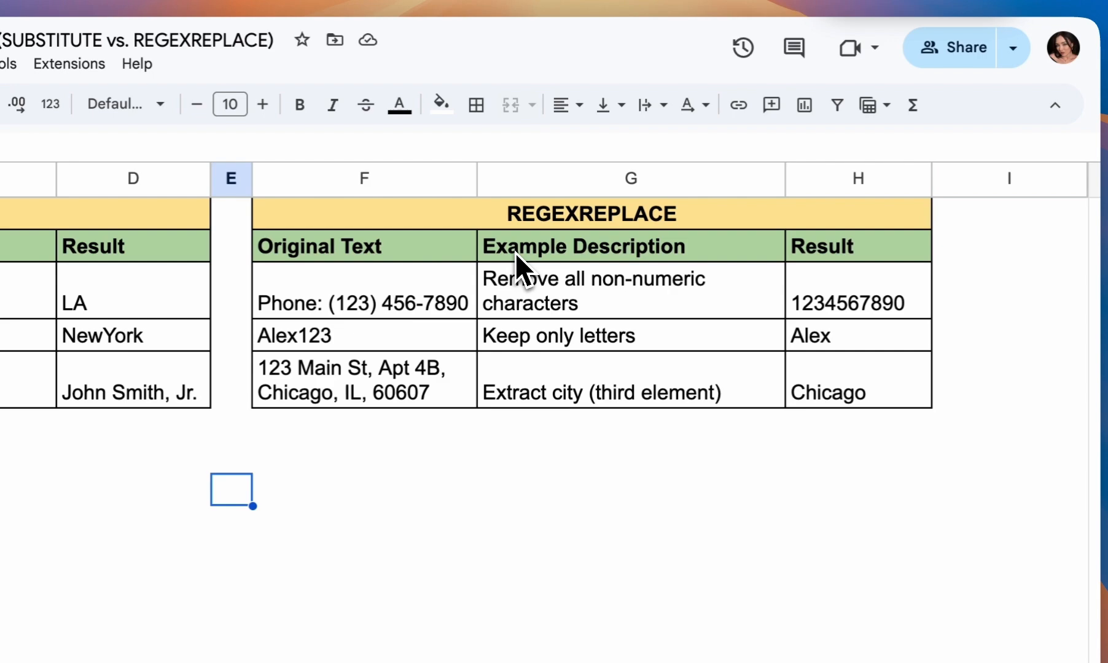
left_click(812, 297)
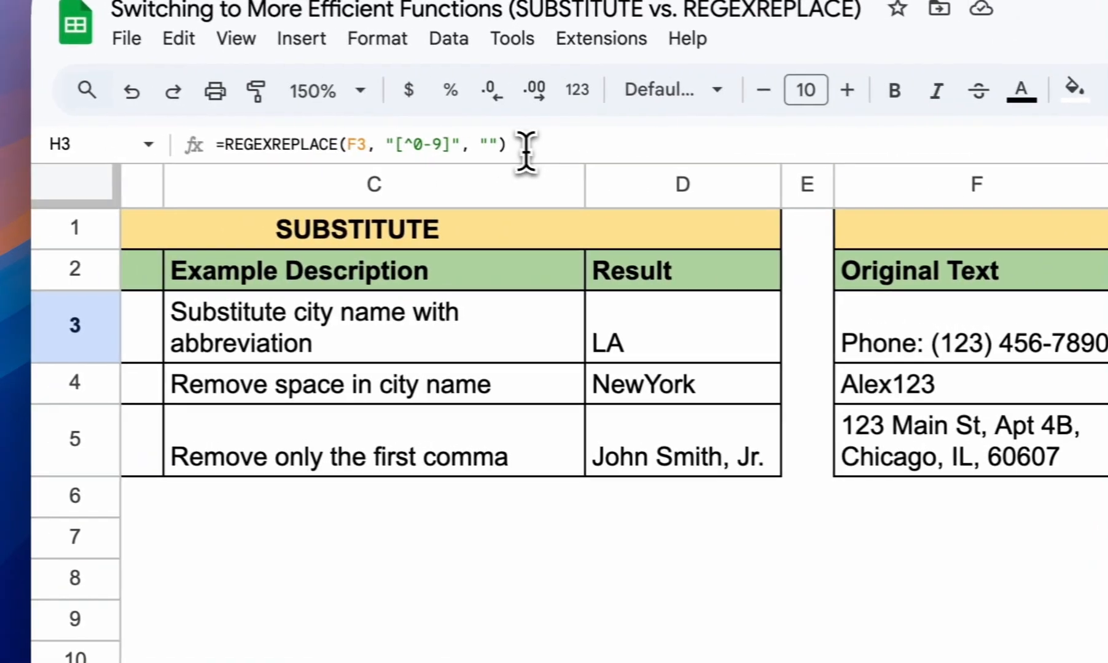
left_click(525, 147)
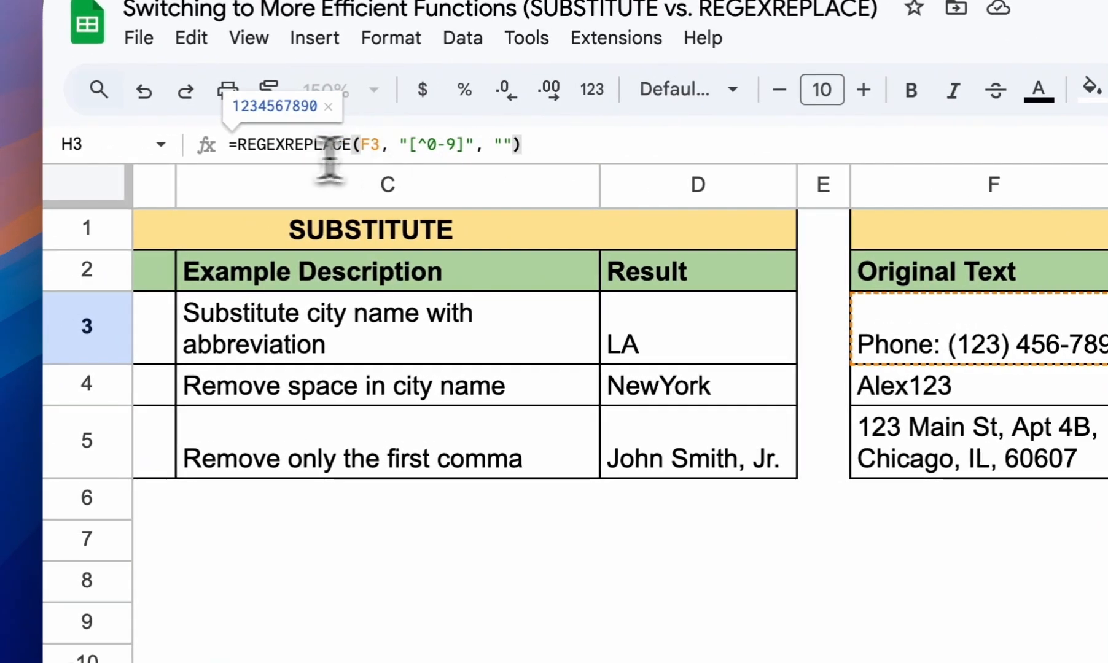
left_click(248, 145)
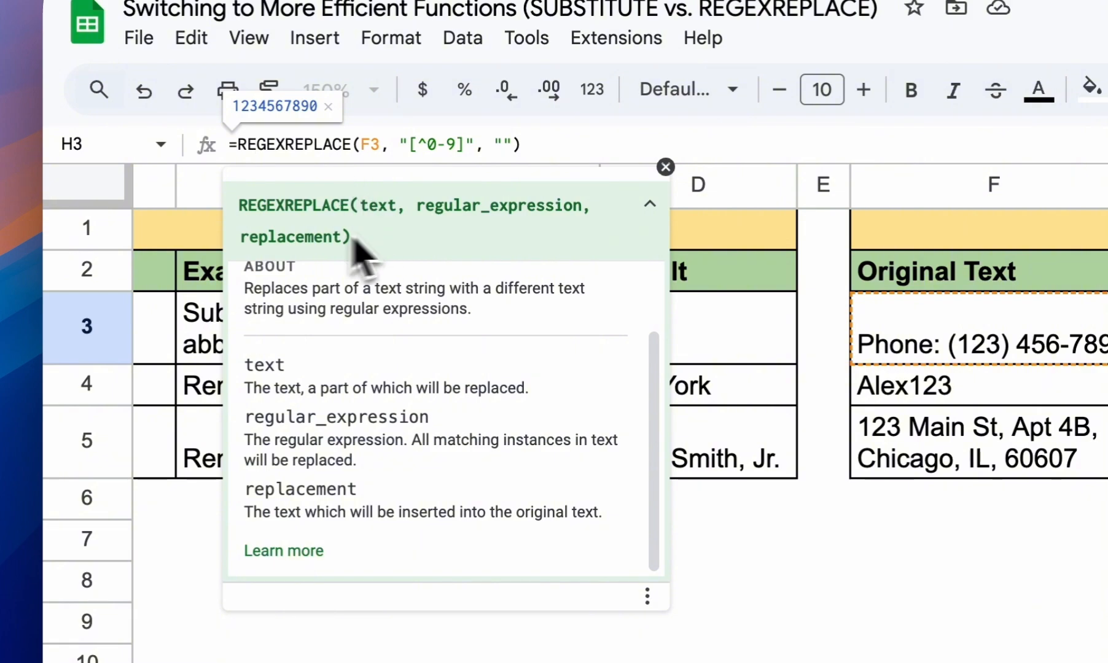
Step: Open the detailed help for REGEXREPLACE and read its sample usage, syntax, notes and examples
left_click(301, 553)
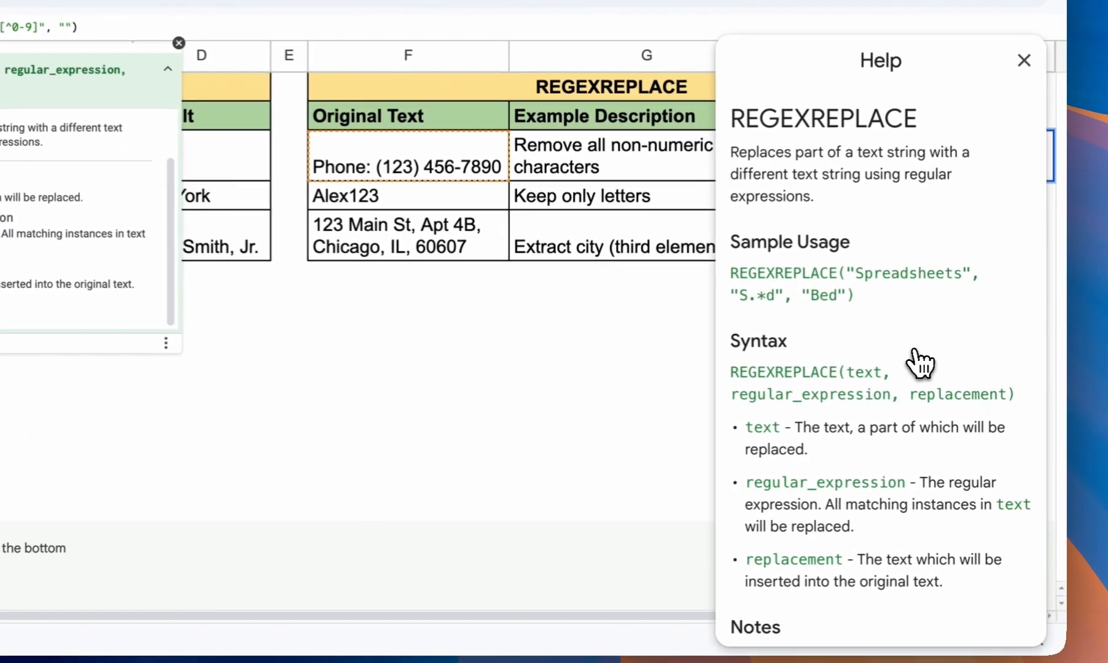
scroll(954, 391, "down", 2)
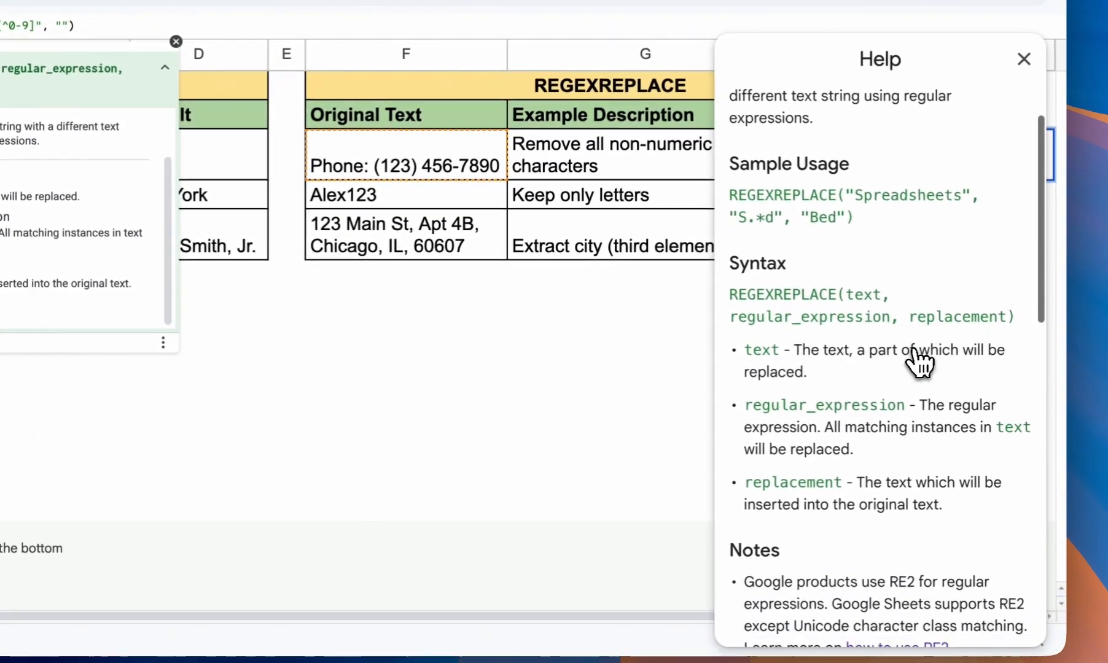
scroll(914, 356, "down", 1)
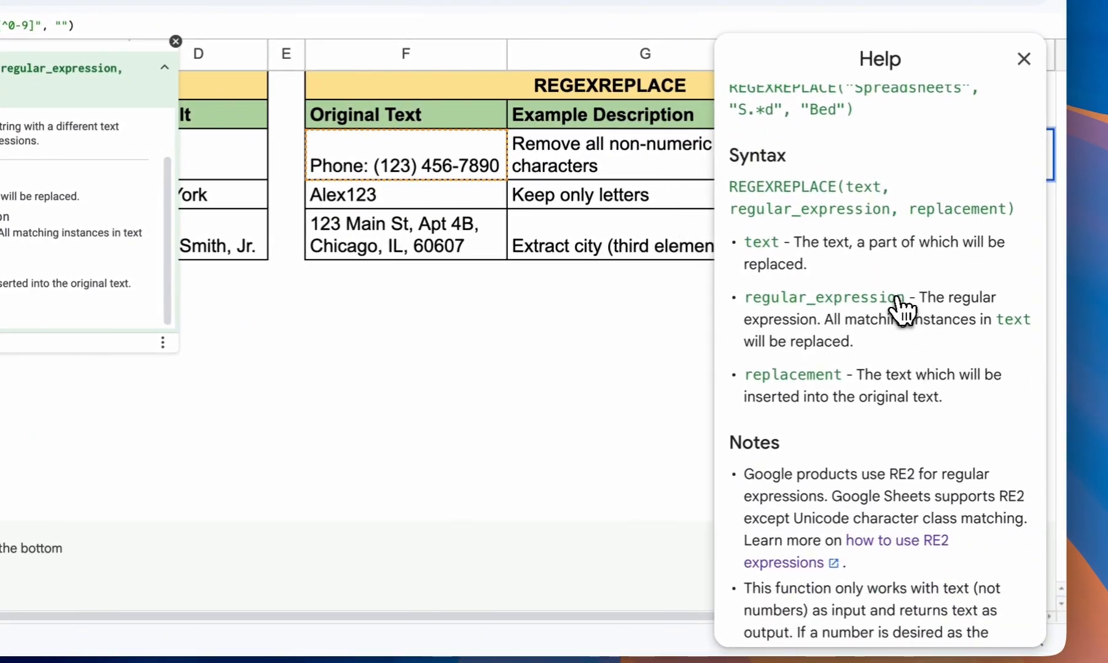
scroll(901, 305, "down", 1)
scroll(901, 305, "down", 1)
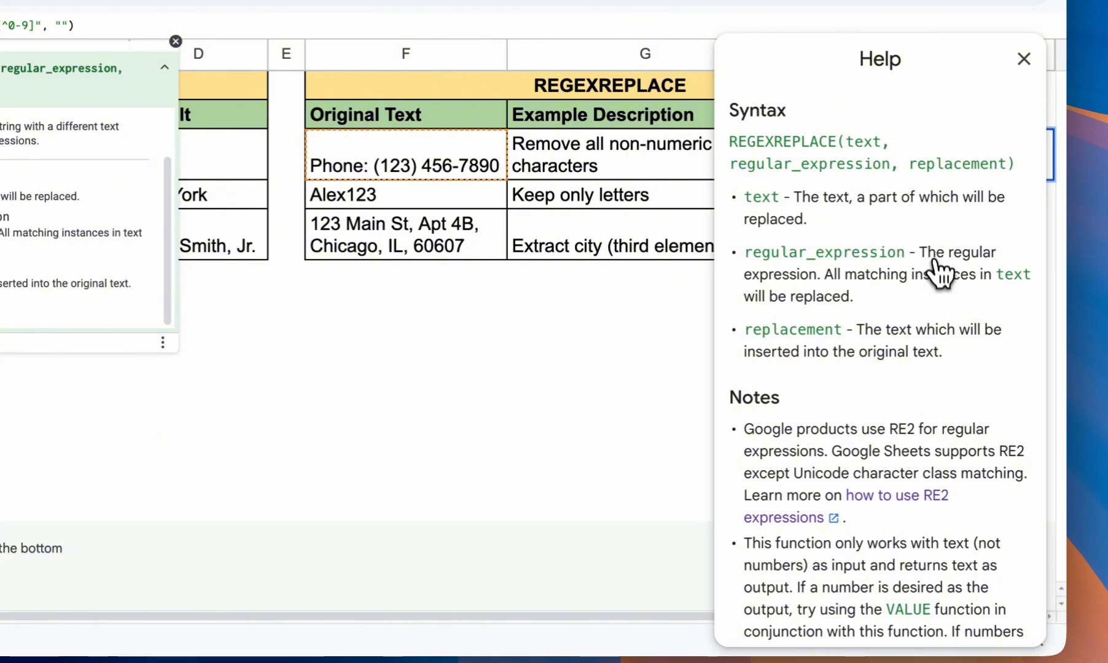
scroll(935, 353, "down", 10)
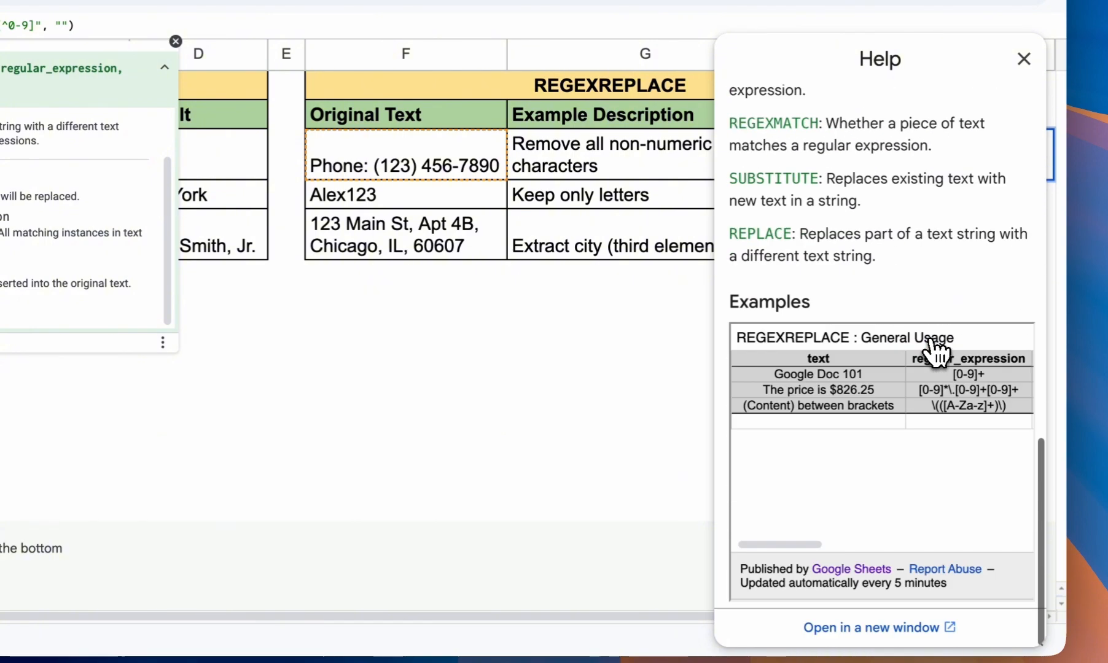
Step: Open the full REGEXREPLACE help article in a new window and read through to the notes on RE2 expressions
left_click(913, 629)
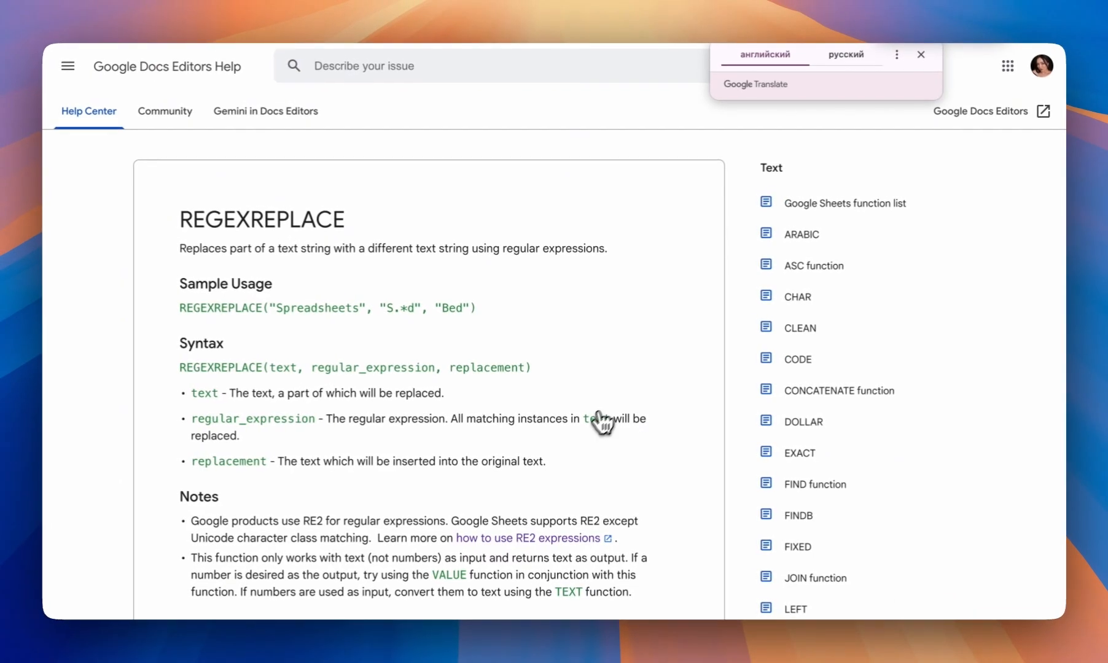
scroll(488, 496, "down", 2)
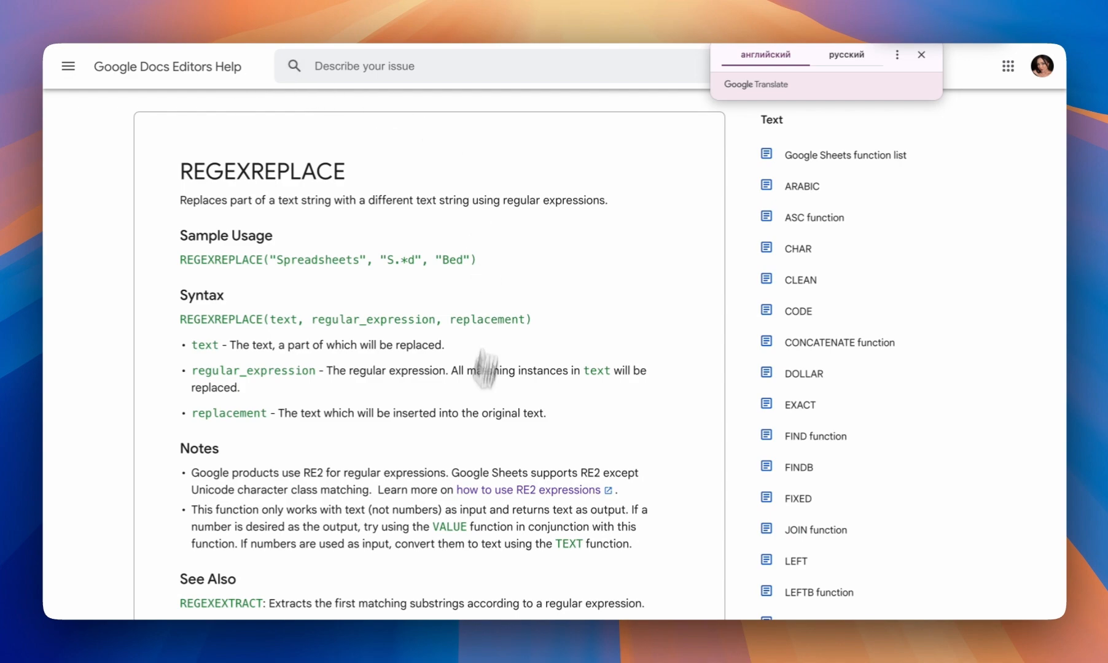
scroll(489, 445, "down", 3)
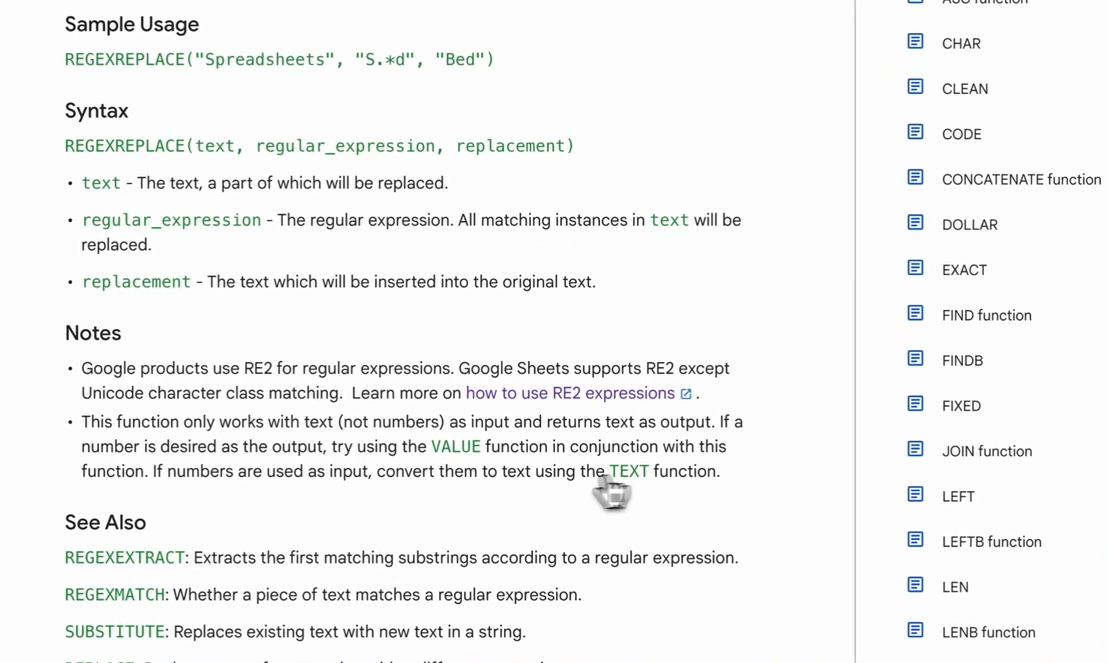
Step: Open the linked RE2 syntax reference and examine the single-character entries, highlighting the [^xyz] and \d lines
left_click(560, 406)
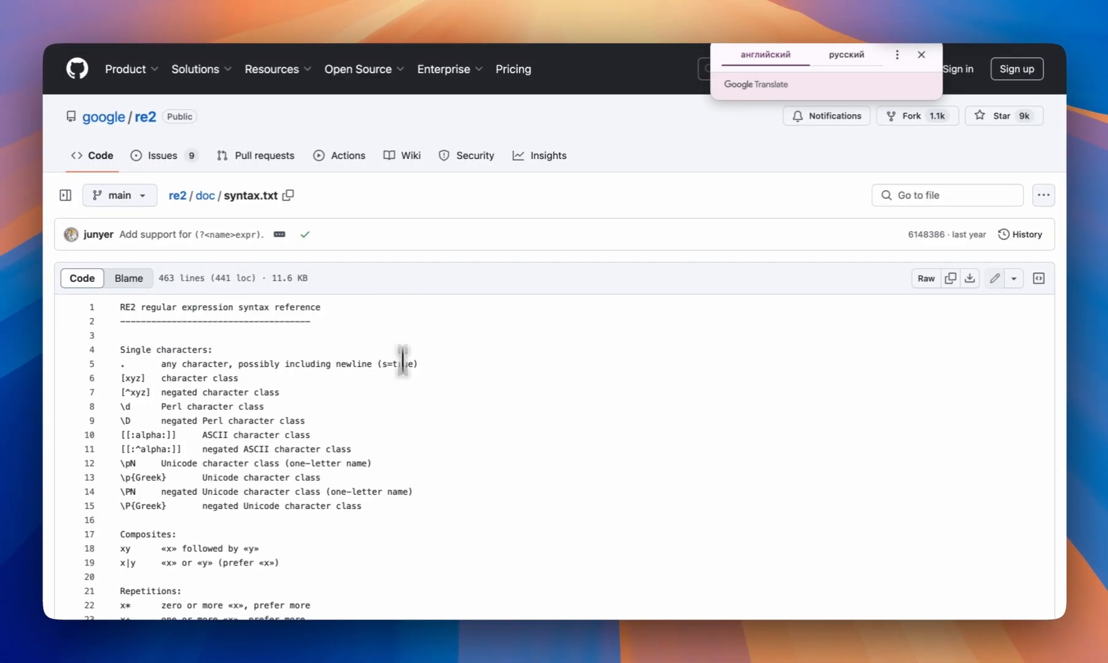
scroll(402, 387, "down", 3)
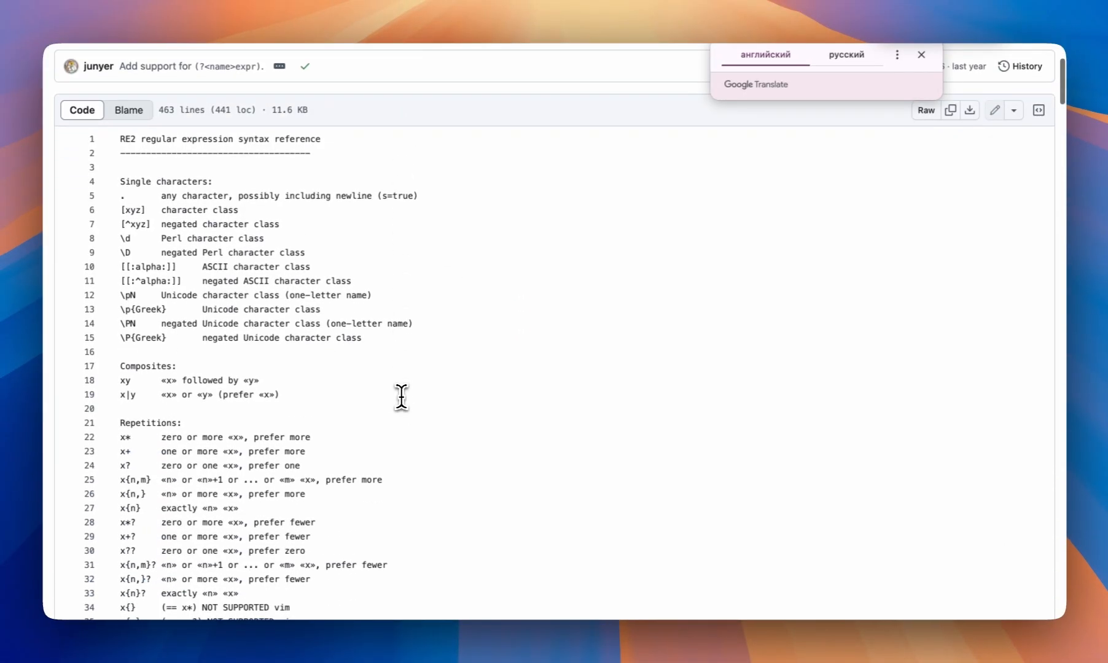
left_click(118, 210)
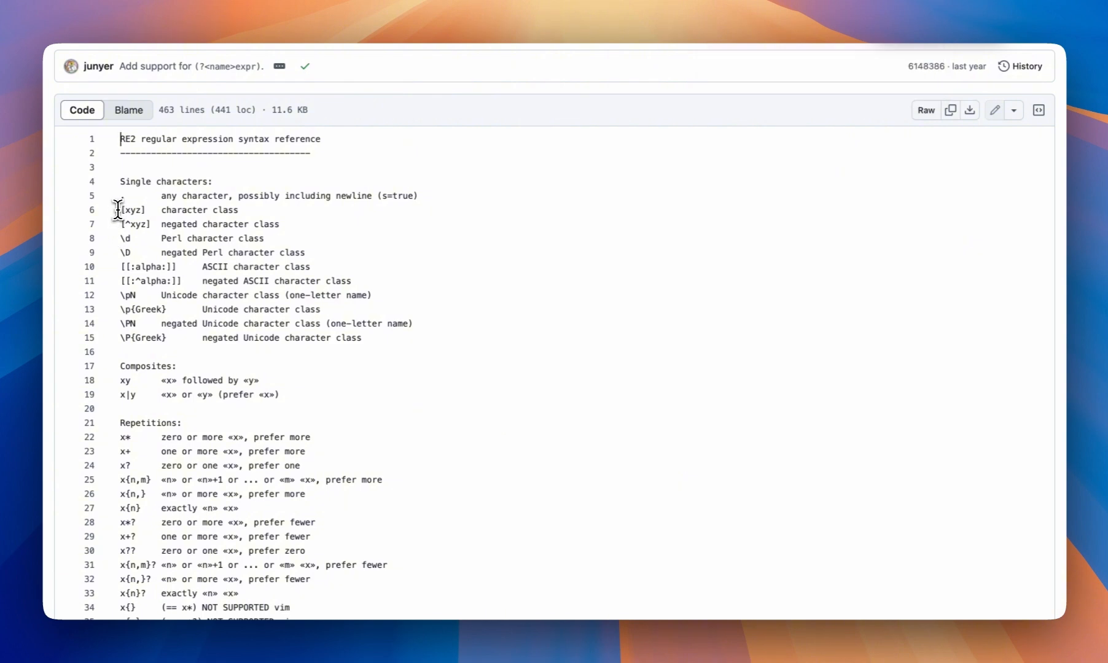
left_click_drag(123, 224, 288, 224)
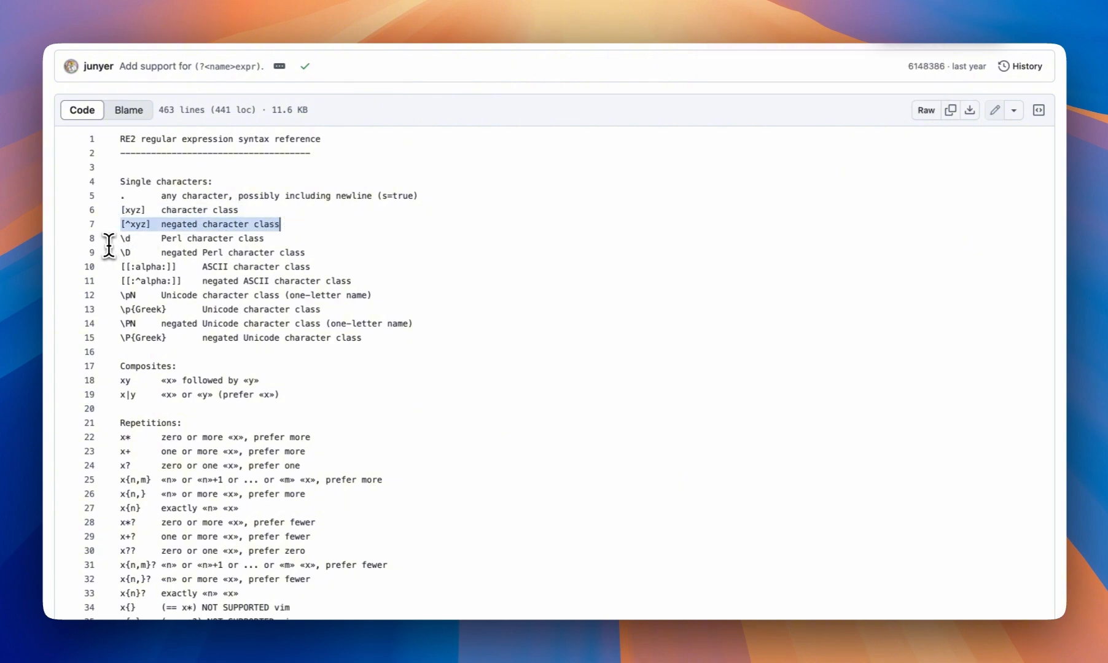
left_click_drag(109, 244, 268, 242)
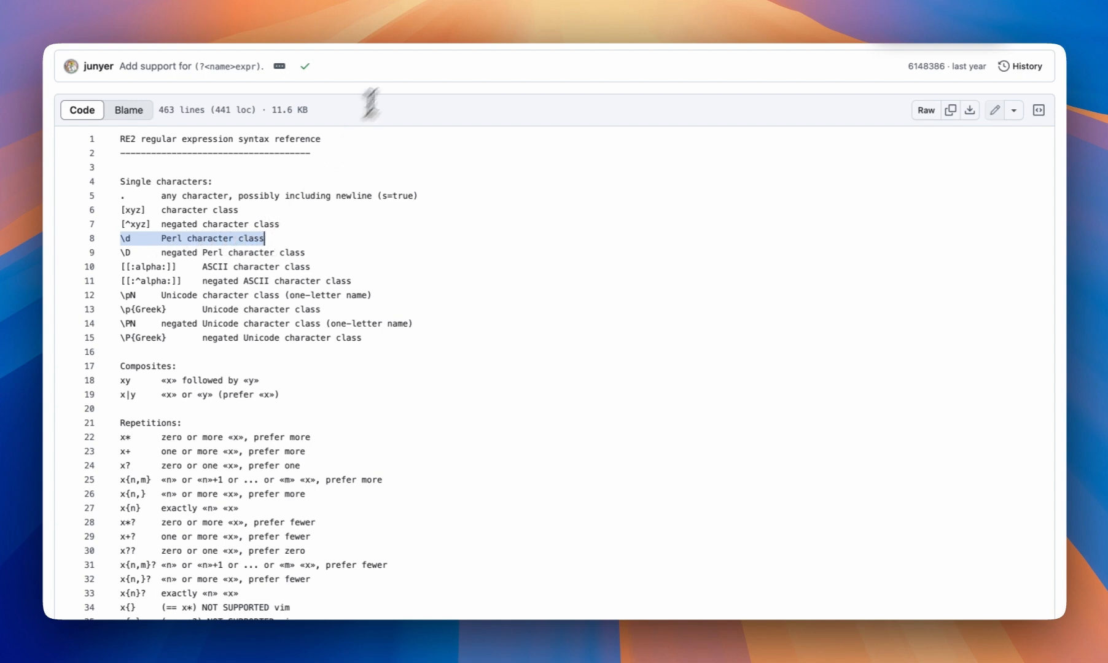
Step: Return to the spreadsheet, leave the H3 formula unedited and close the function help
left_click(433, 8)
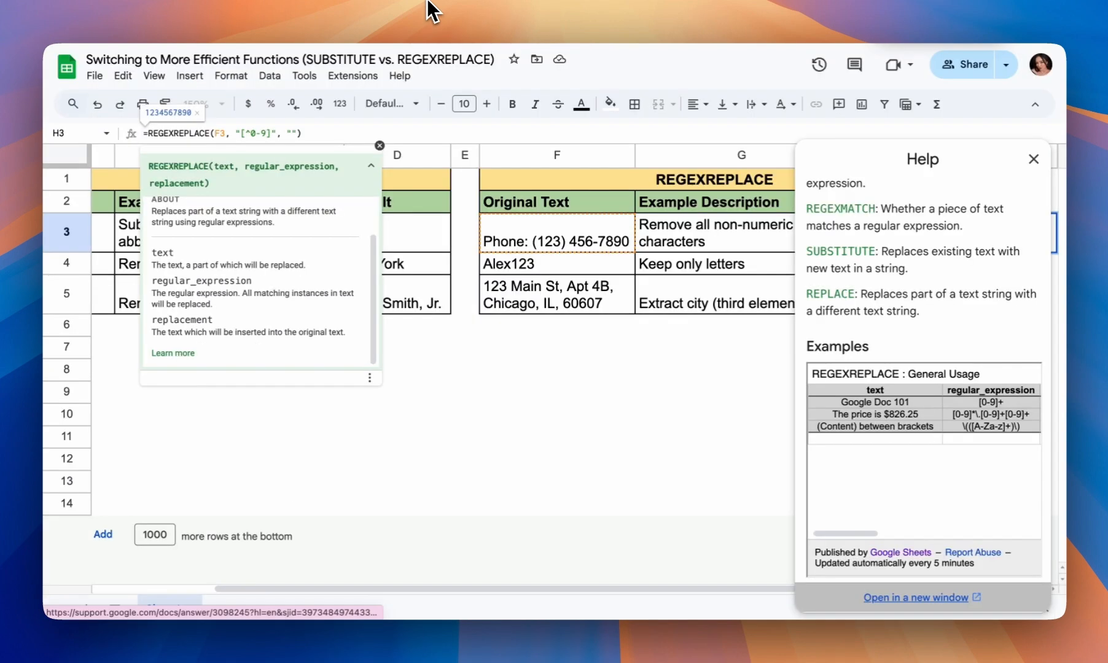
left_click(704, 396)
left_click(1031, 159)
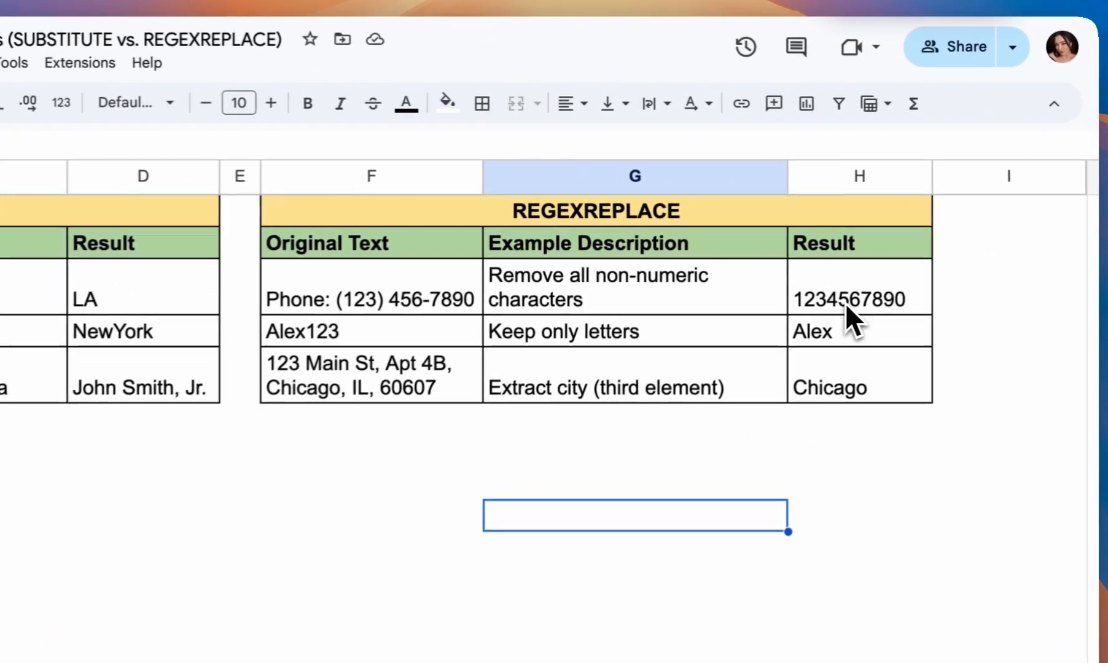
Step: Review the original text, example description and result of the first REGEXREPLACE example in cells F3, G3 and H3
left_click(407, 301)
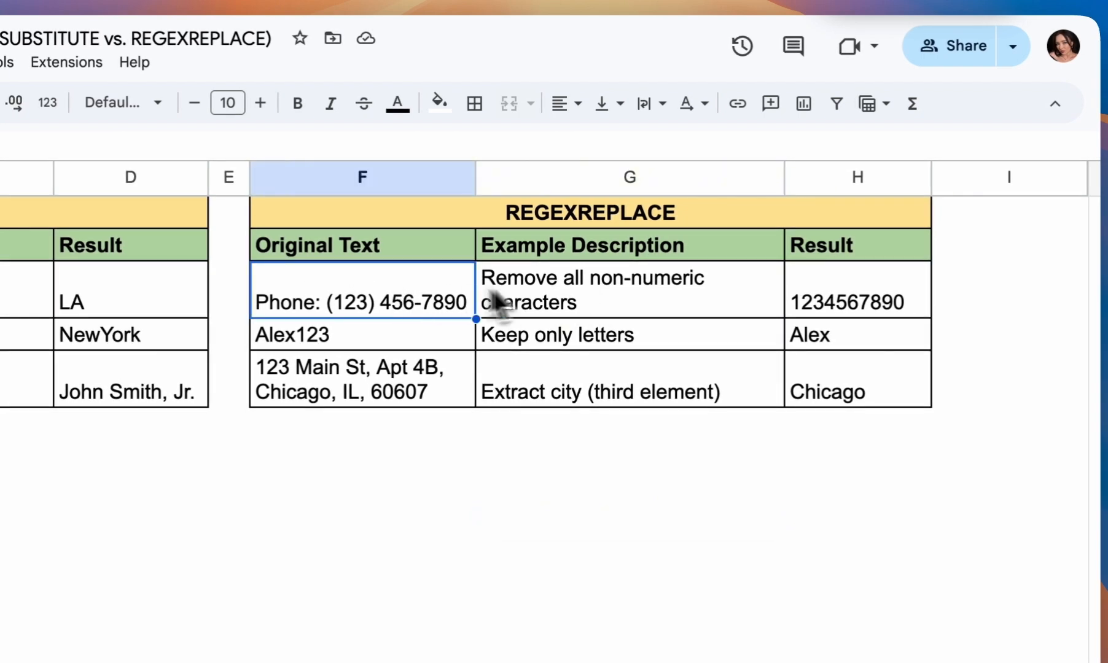
left_click(522, 301)
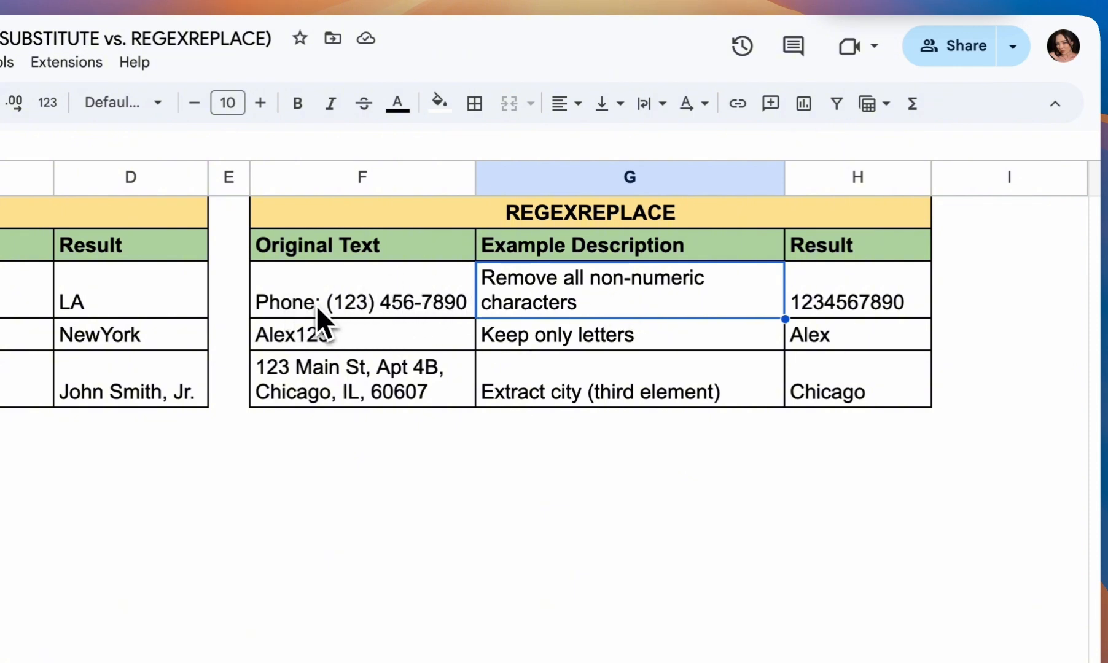
left_click(819, 310)
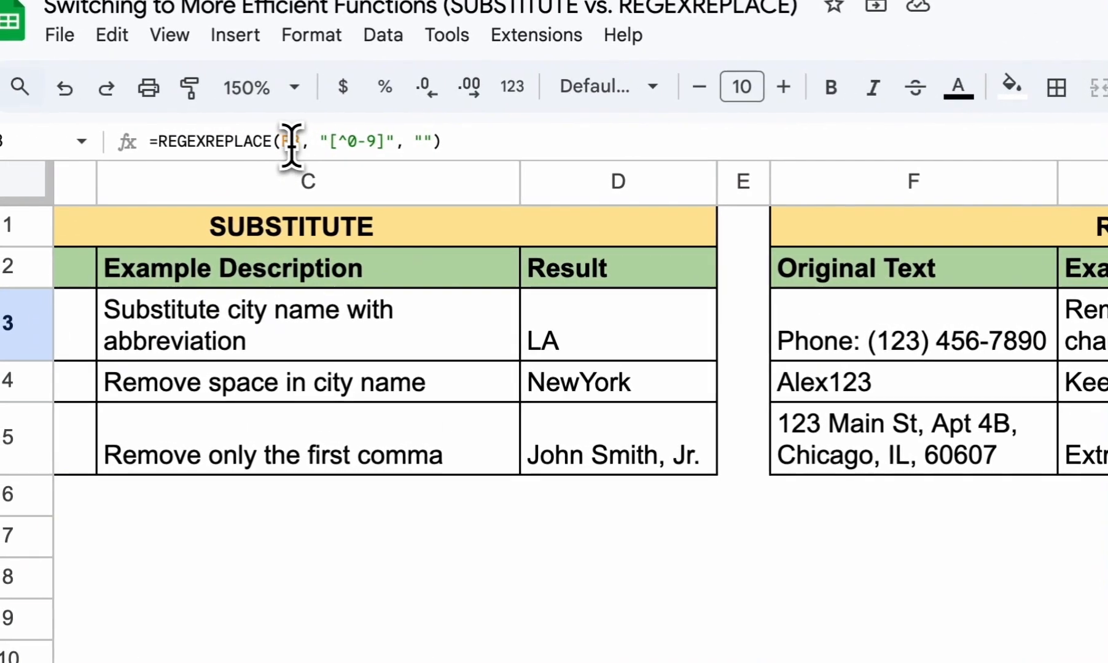
Step: Examine the arguments of the H3 formula, highlighting the [^0-9] pattern and its ^ character, and close the formula unchanged
left_click(213, 143)
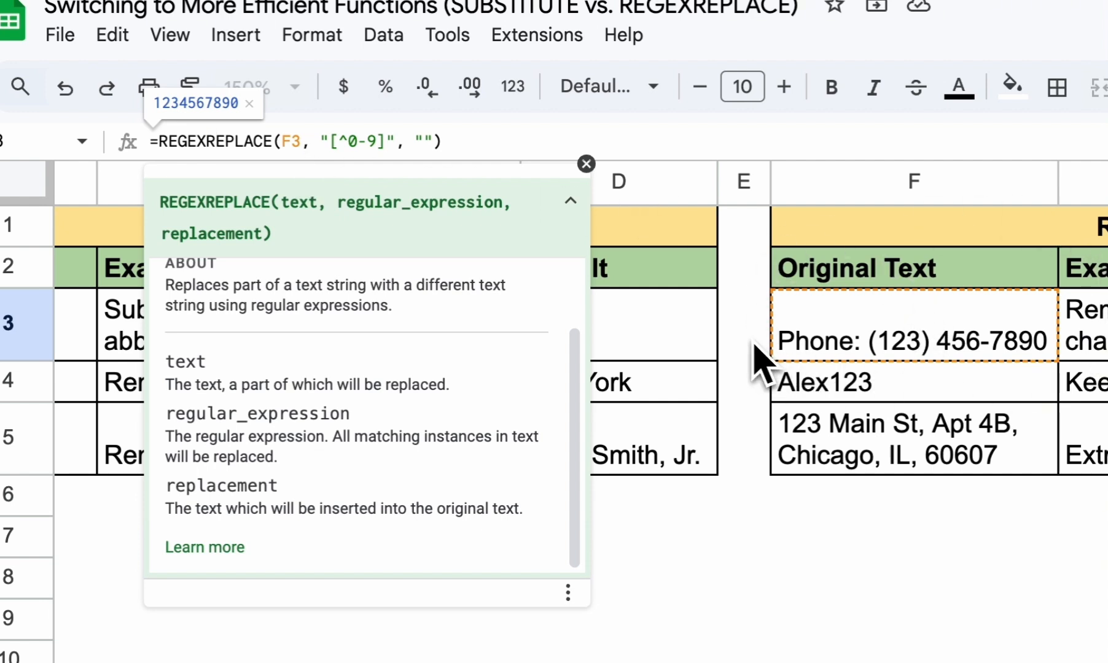
left_click(387, 146)
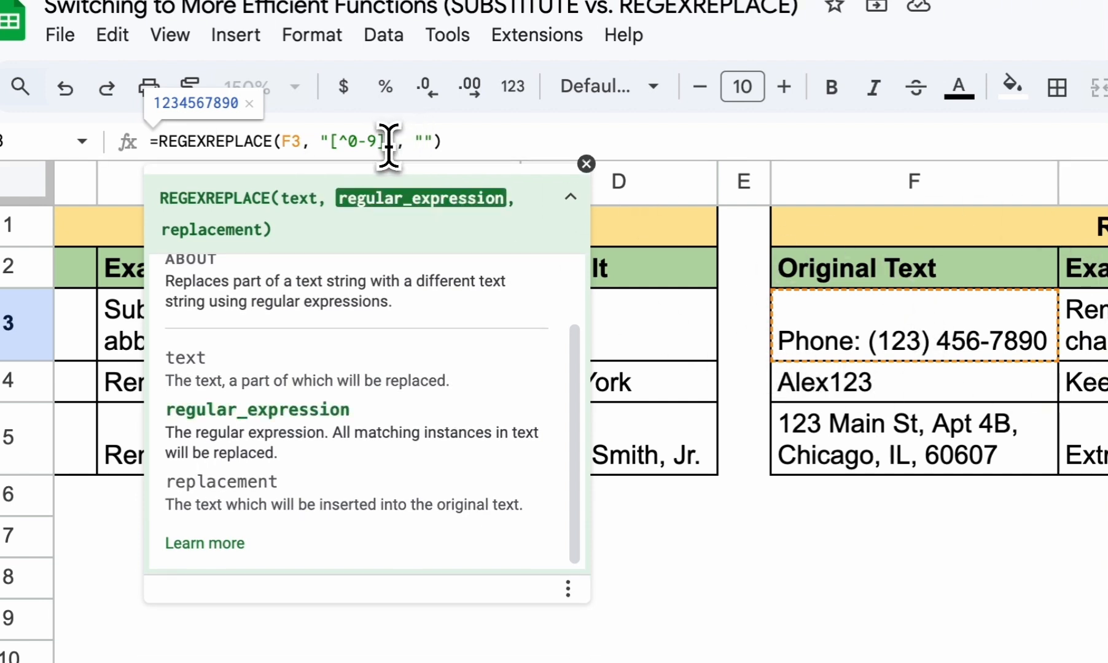
left_click_drag(386, 146, 328, 144)
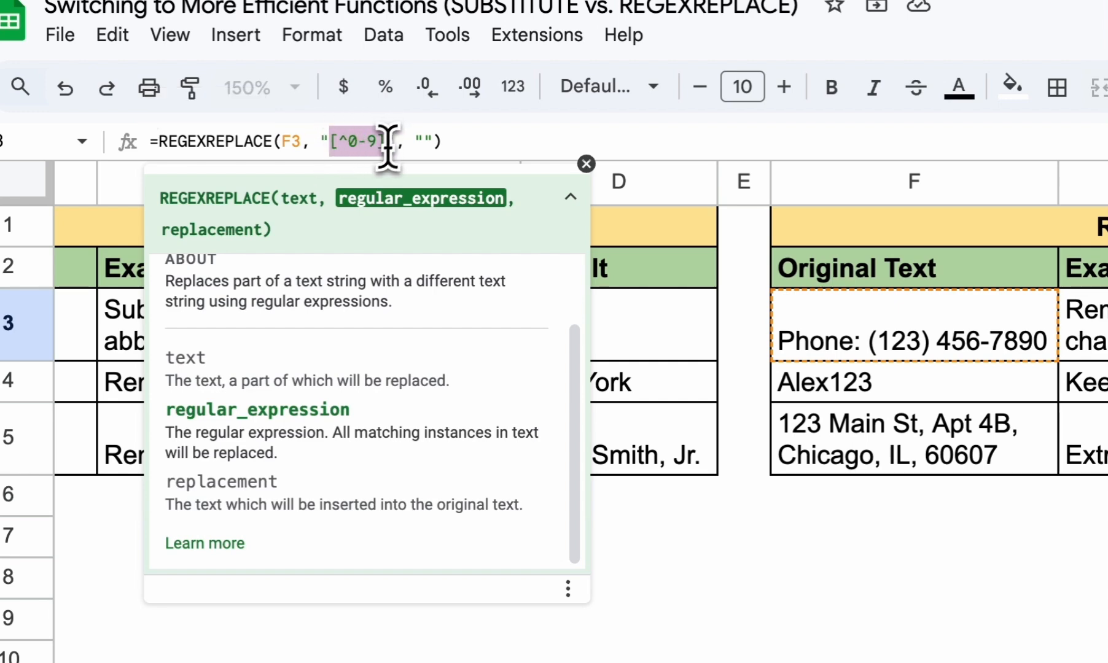
left_click(342, 145)
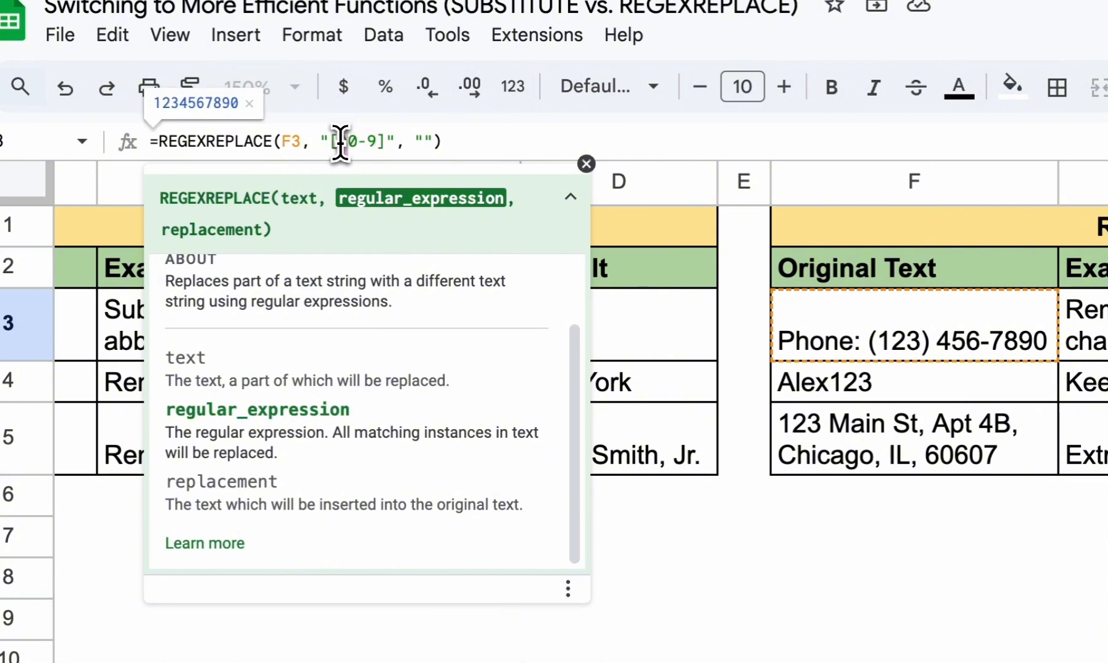
double_click(341, 141)
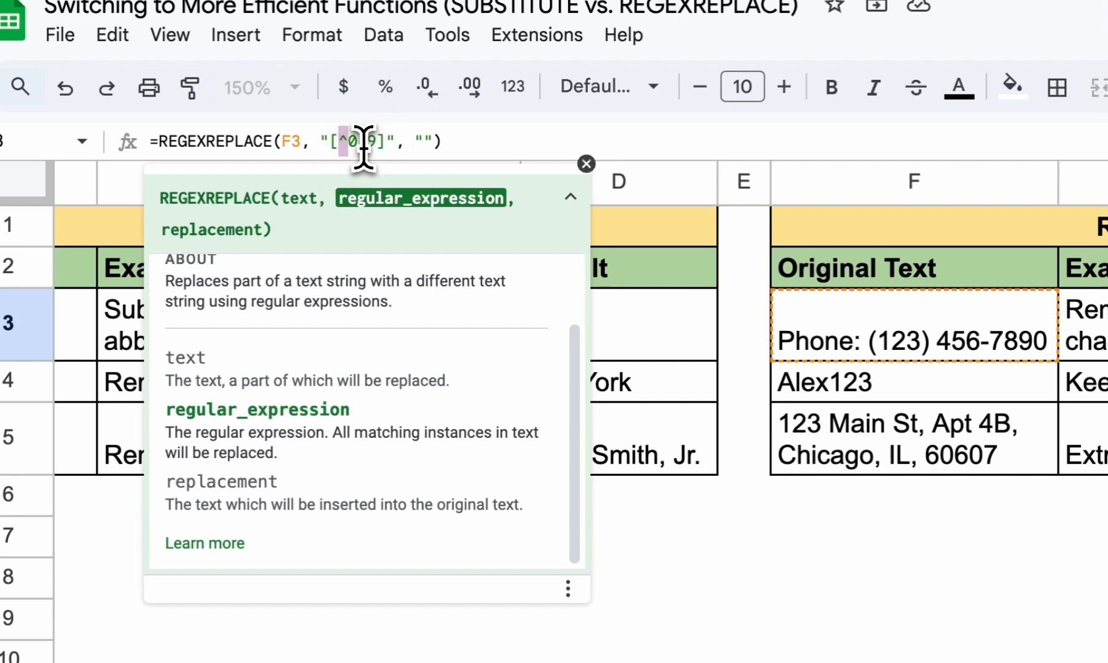
left_click(426, 141)
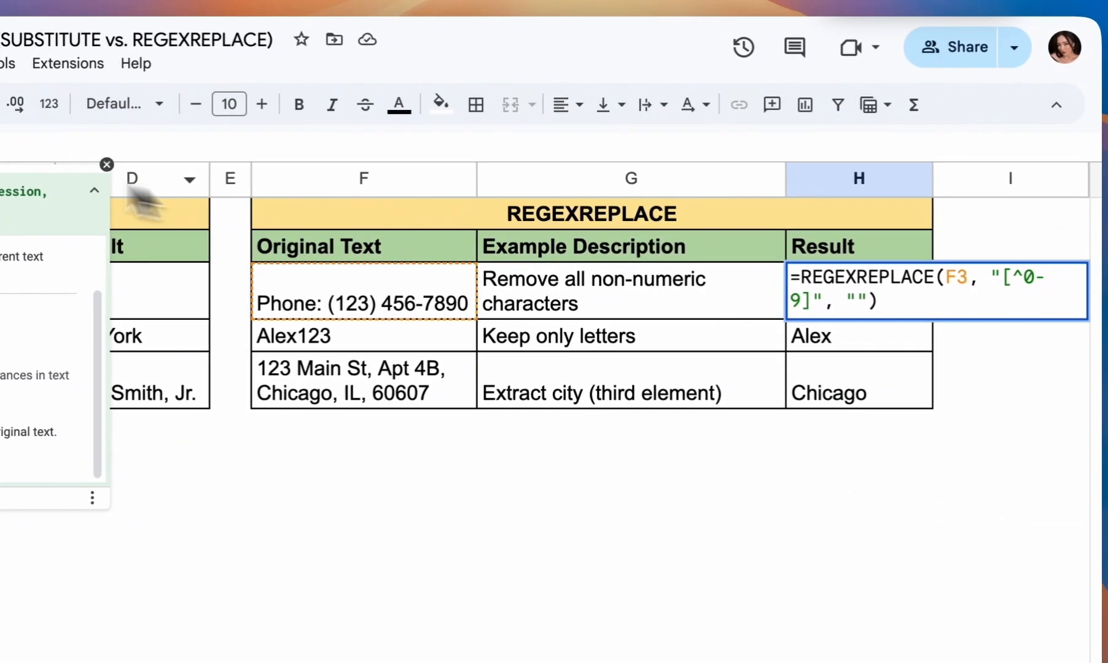
left_click(107, 165)
key("Return")
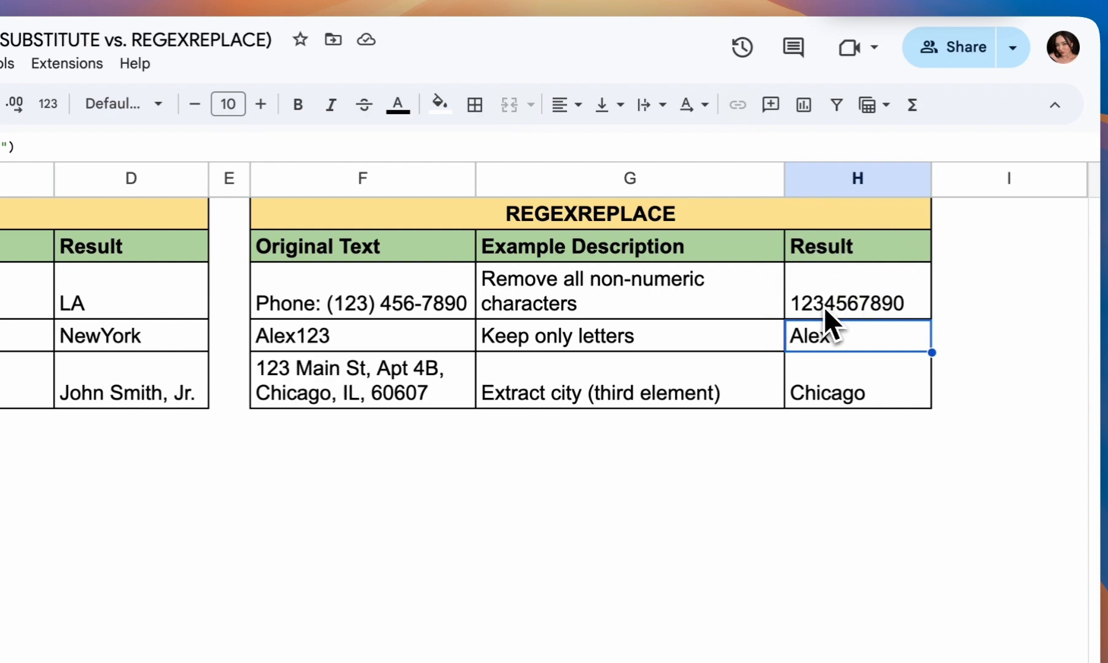
Step: Remove the ^ from the H3 REGEXREPLACE pattern so that it reads "[0-9]"
left_click(841, 292)
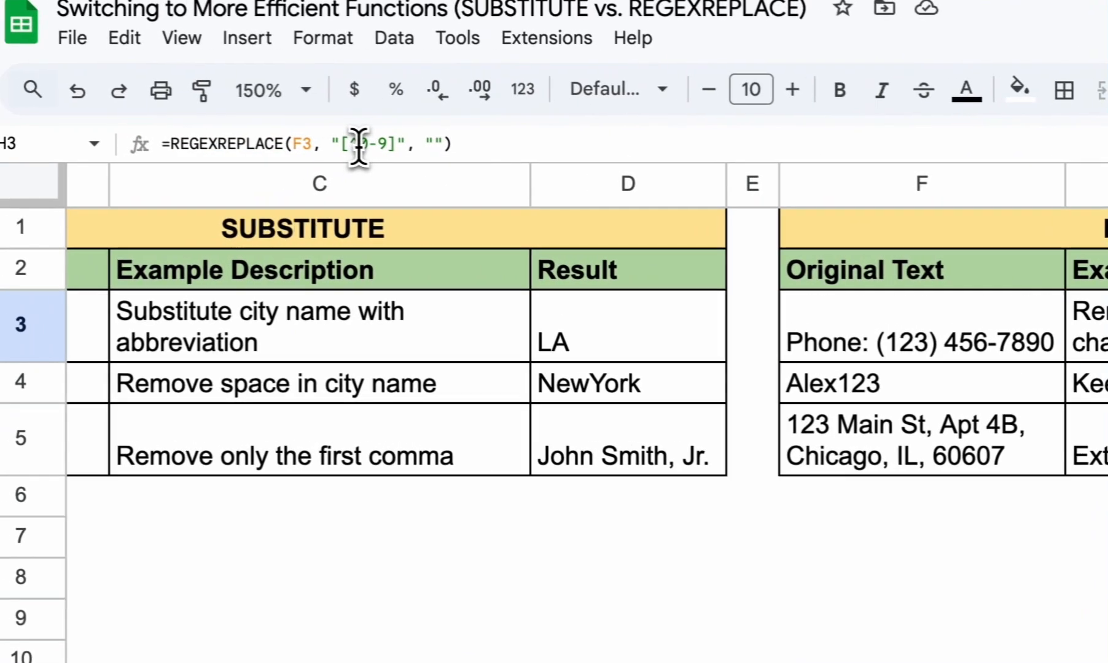
left_click(366, 143)
key("BackSpace")
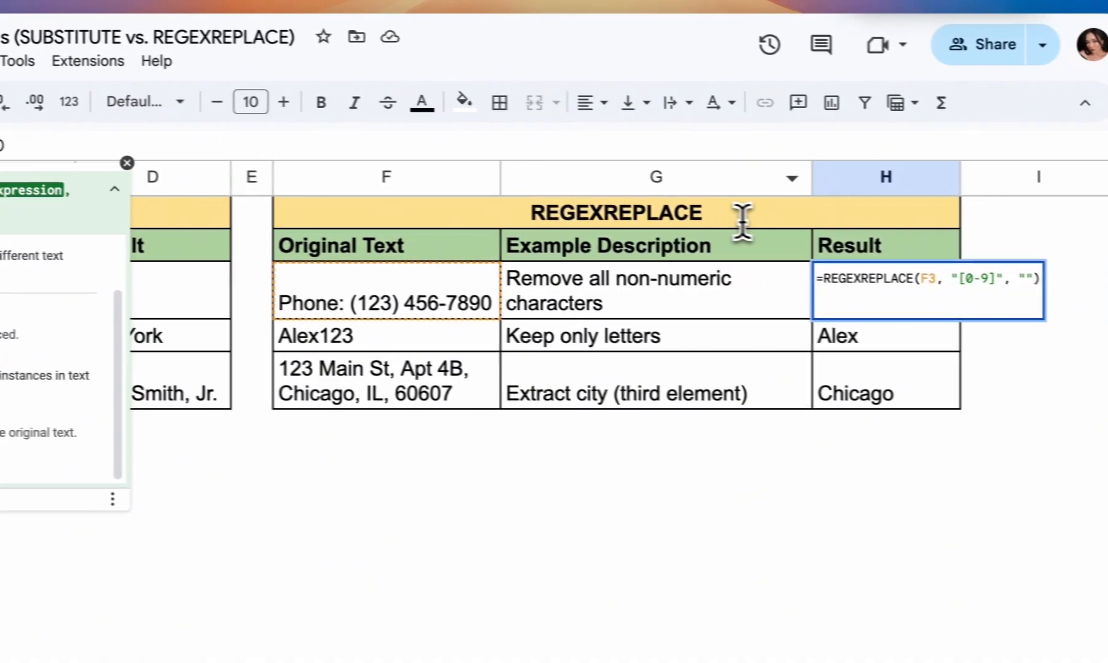
key("Return")
Step: Restore the ^ in the H3 formula so that the pattern reads "[^0-9]"
left_click(863, 295)
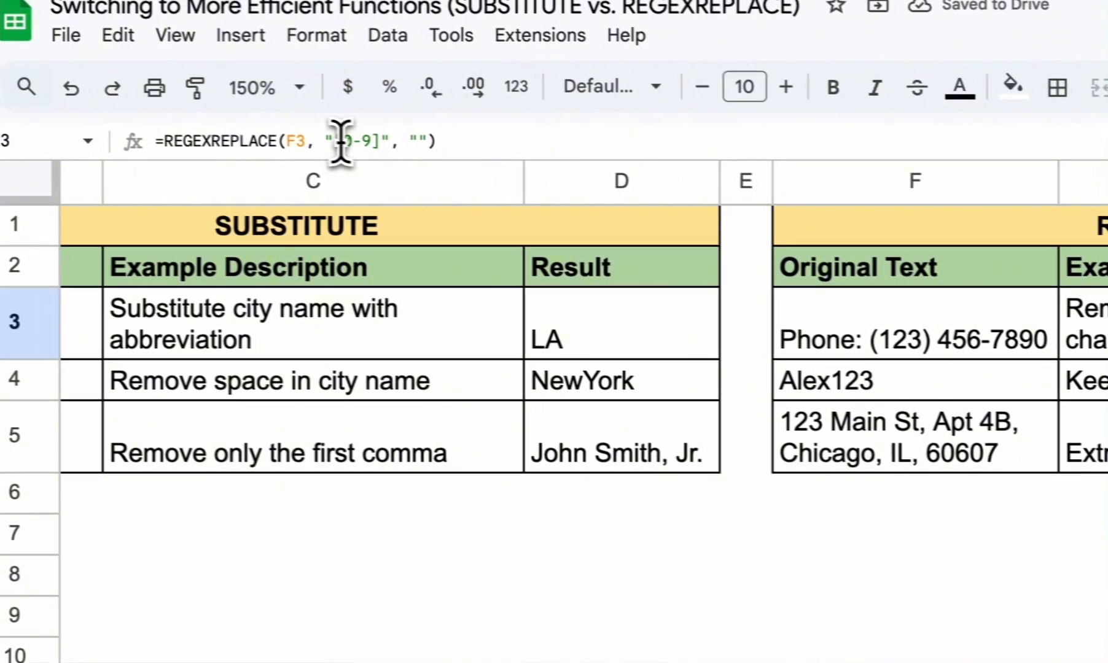
left_click(349, 143)
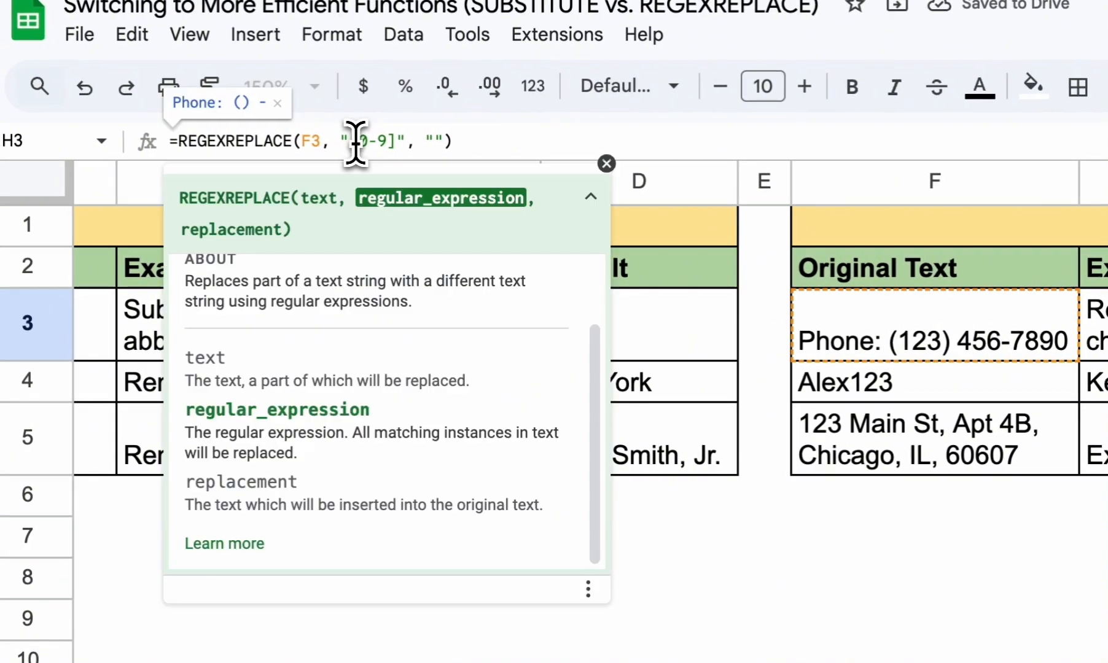
type("^")
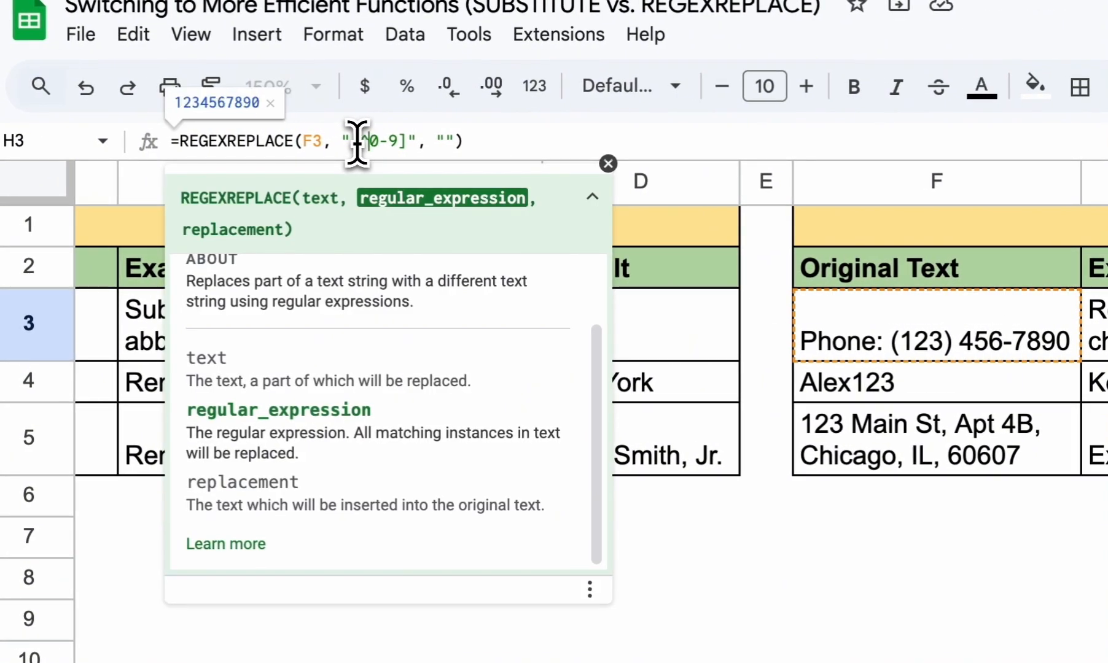
key("Return")
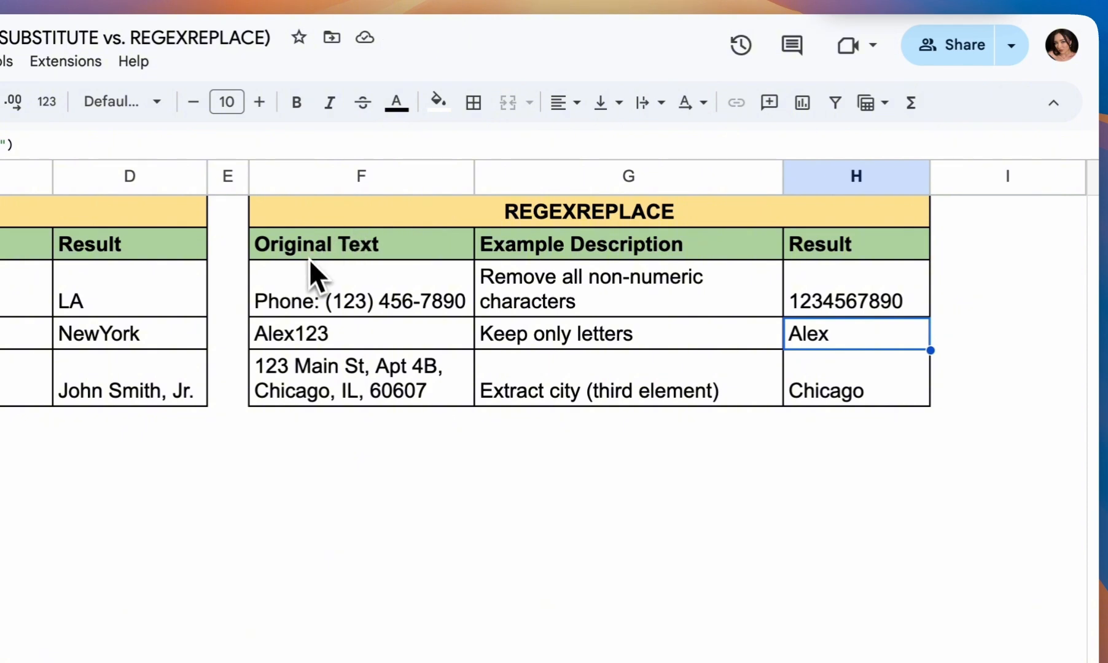
Step: Examine the original text in F4 and the H4 formula's arguments, highlighting the [^A-Za-z] pattern and empty replacement, and close the formula unchanged
left_click(268, 338)
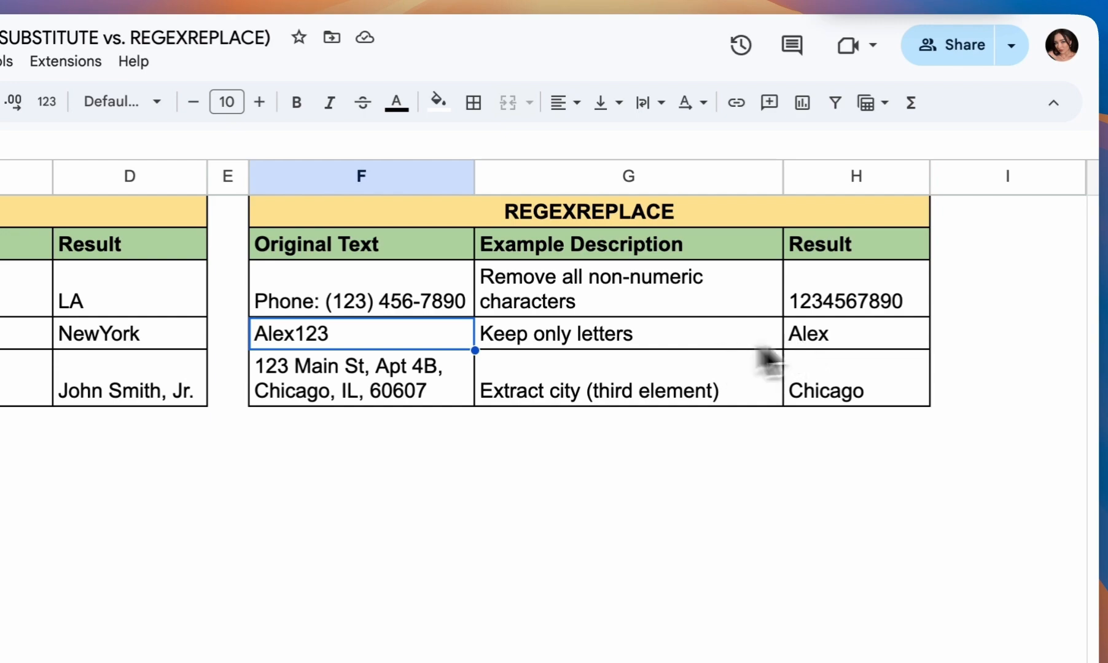
left_click(800, 344)
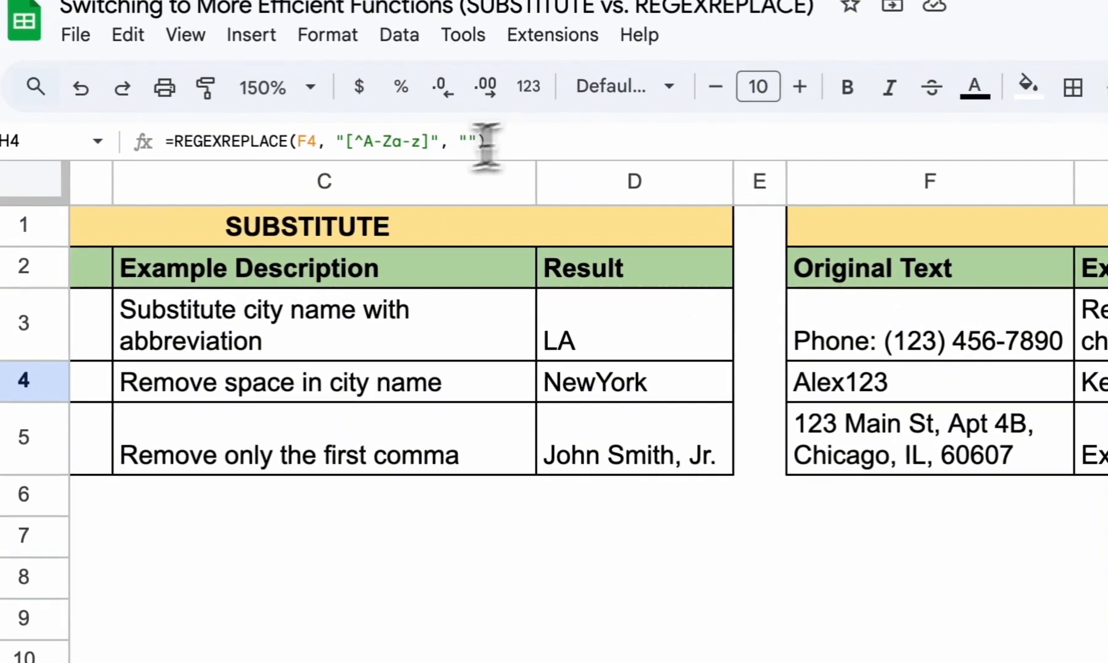
left_click(434, 142)
left_click_drag(433, 142, 348, 145)
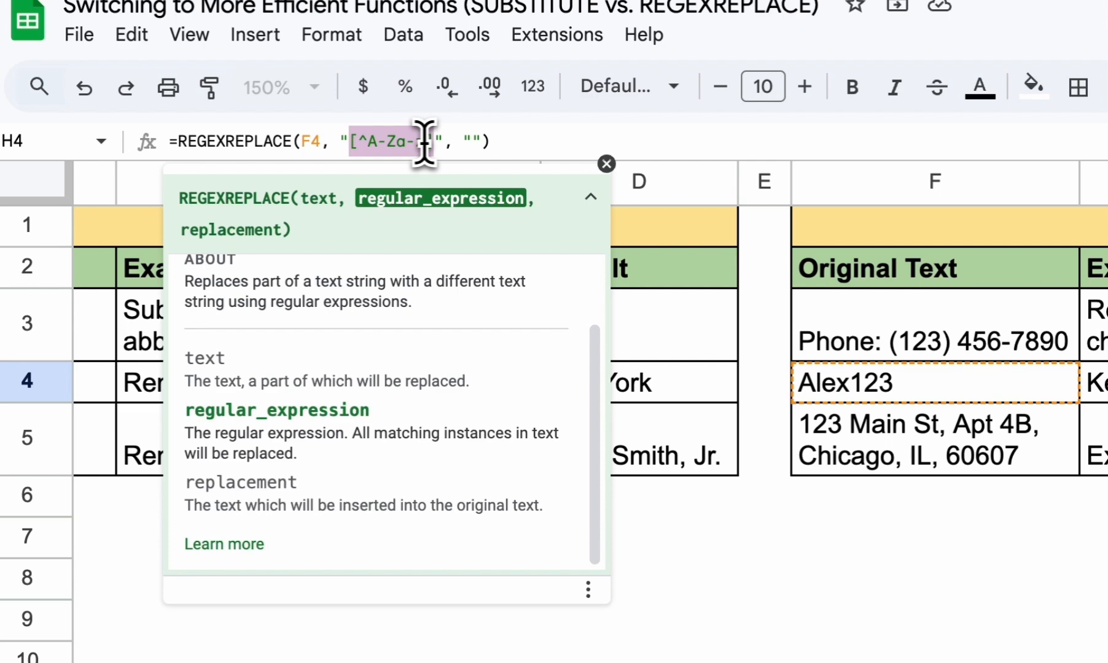
left_click(368, 142)
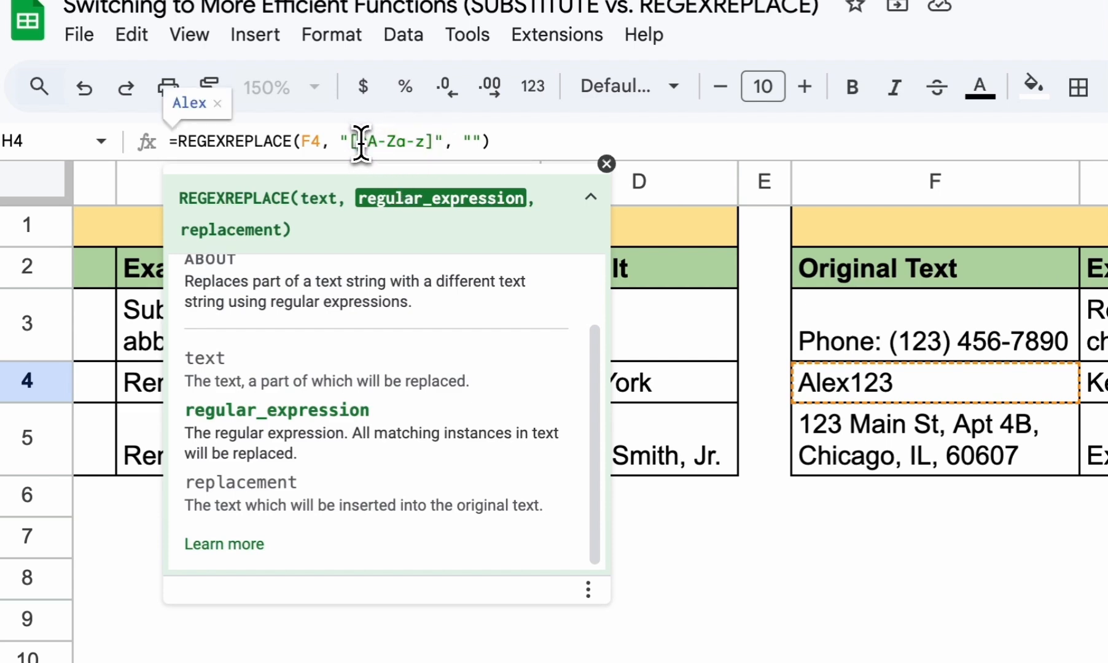
left_click(481, 141)
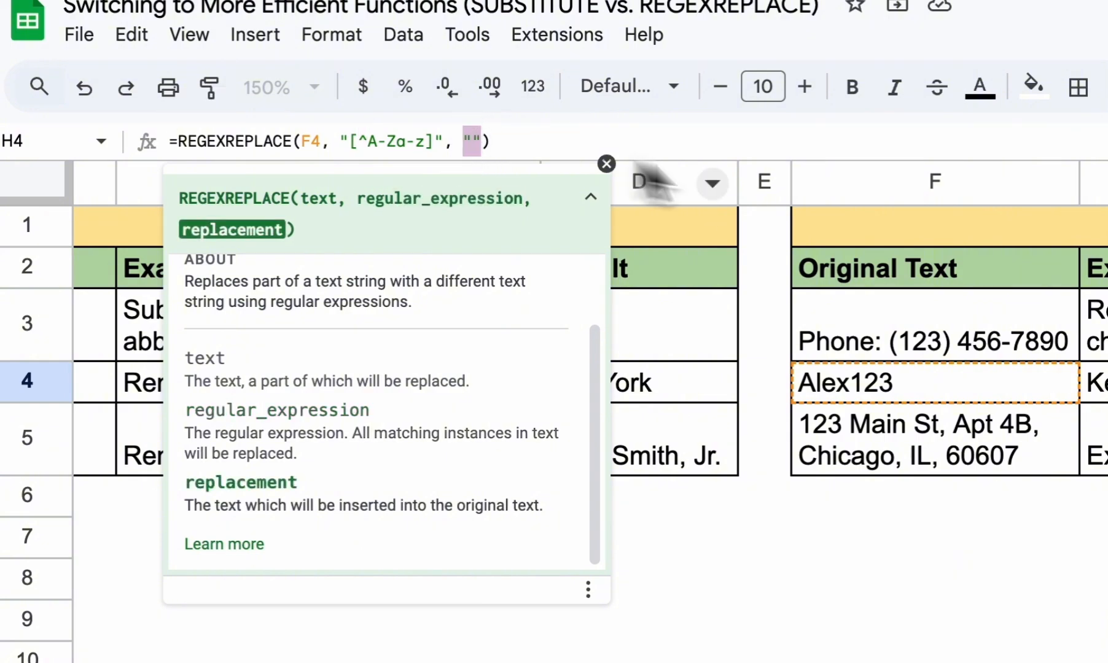
key("Return")
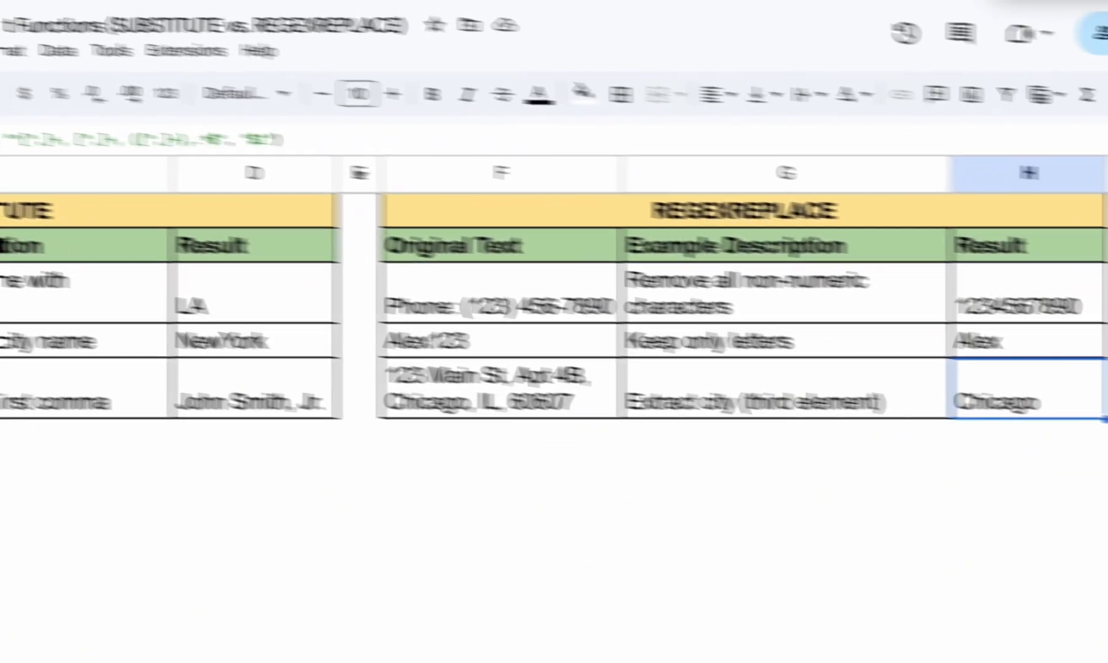
Step: Remove the ^ from the H4 REGEXREPLACE pattern so that it reads "[A-Za-z]", and recheck the edited formula
left_click(867, 333)
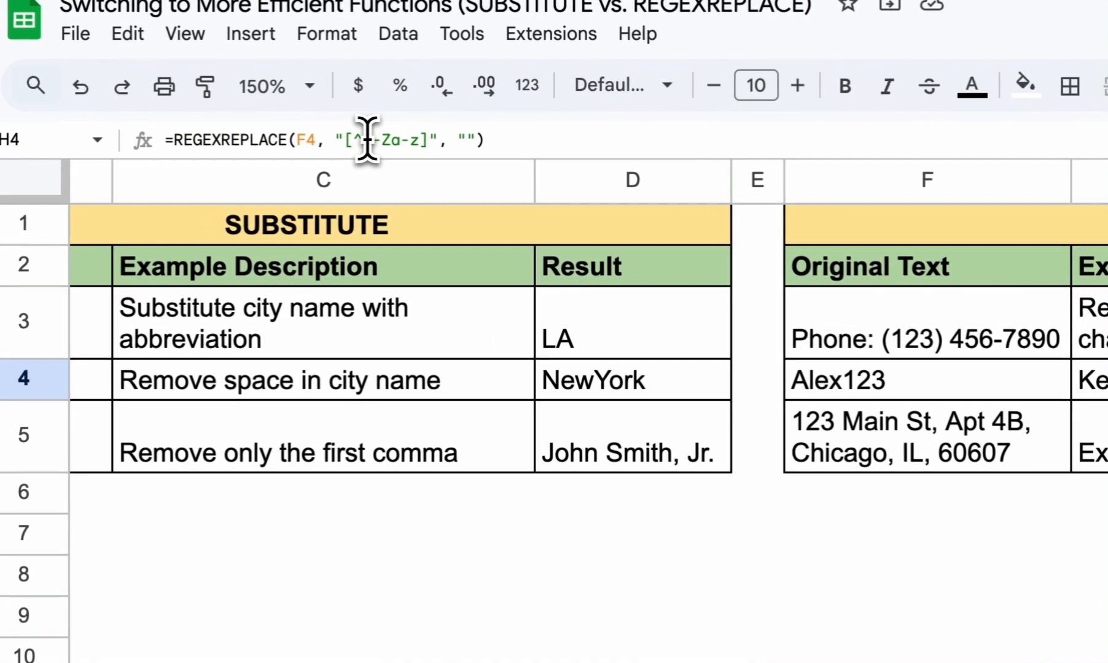
left_click(367, 140)
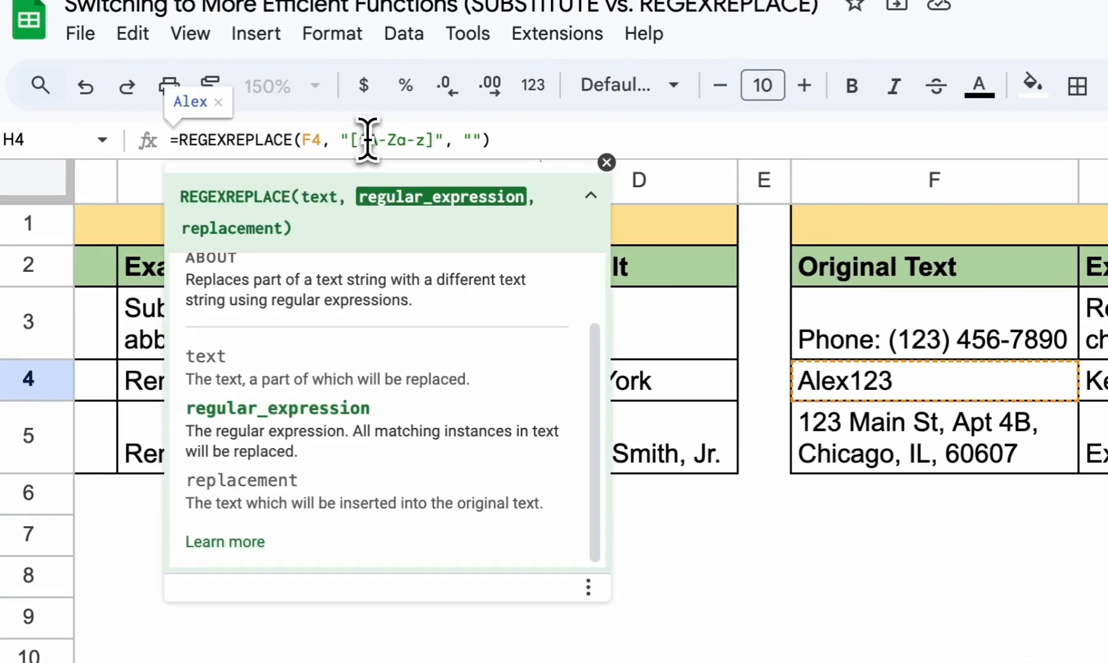
key("BackSpace")
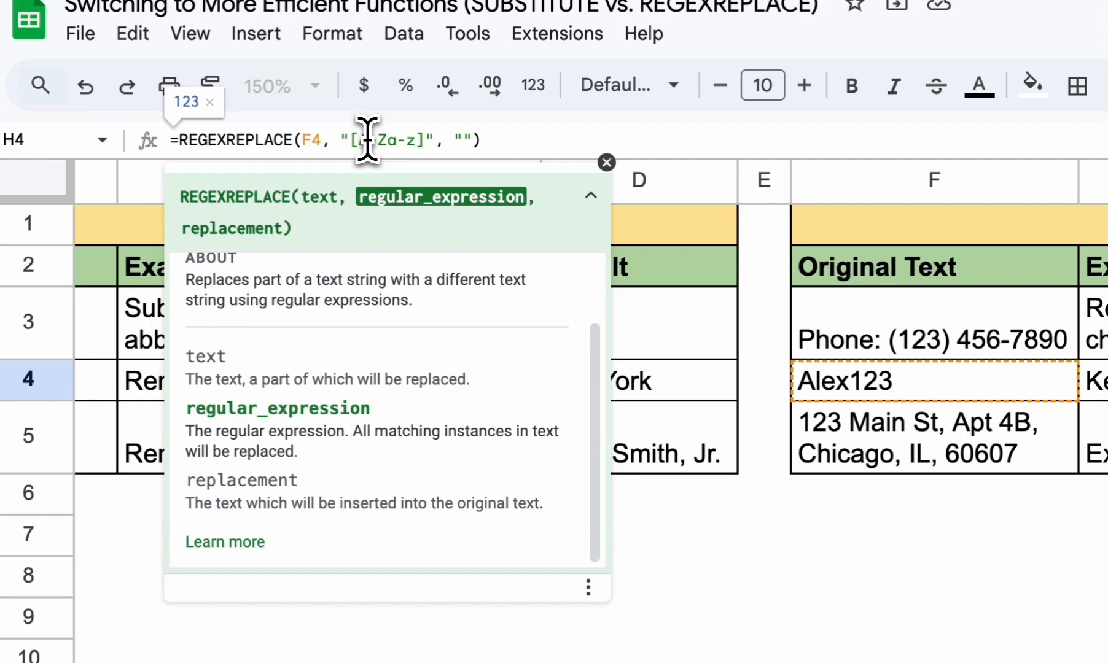
key("Return")
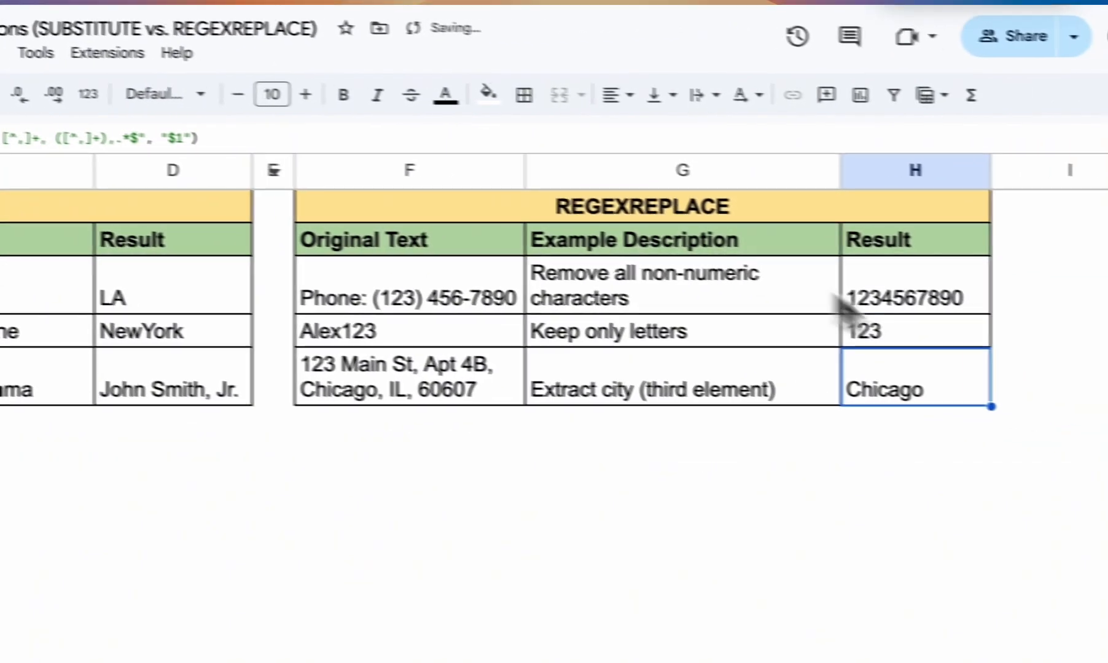
left_click(827, 324)
left_click(354, 142)
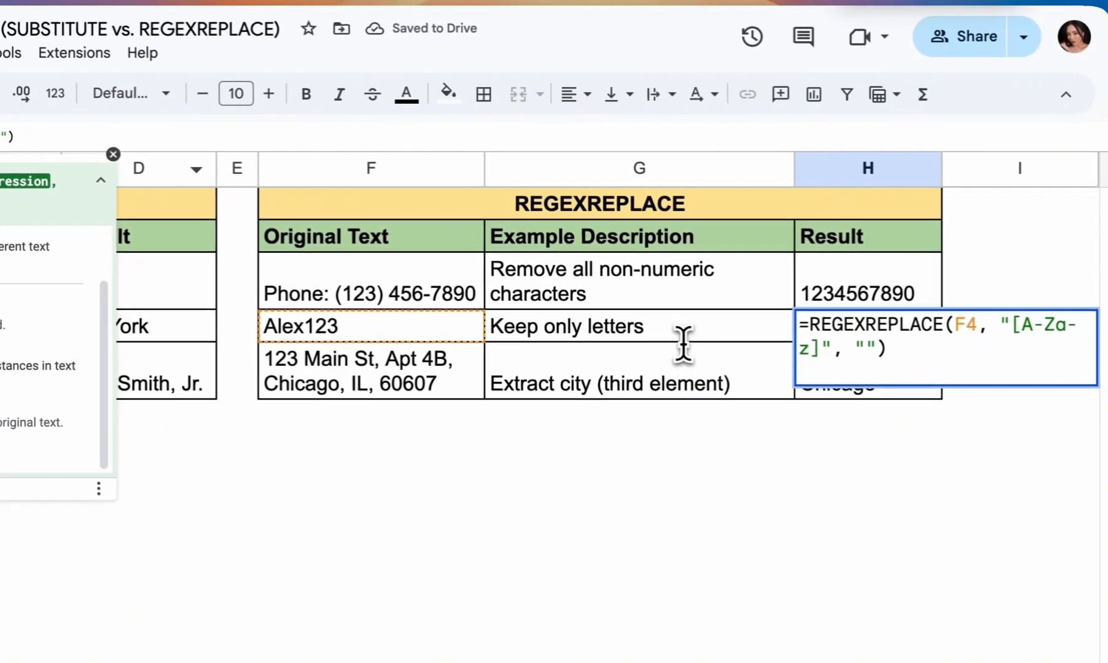
key("Return")
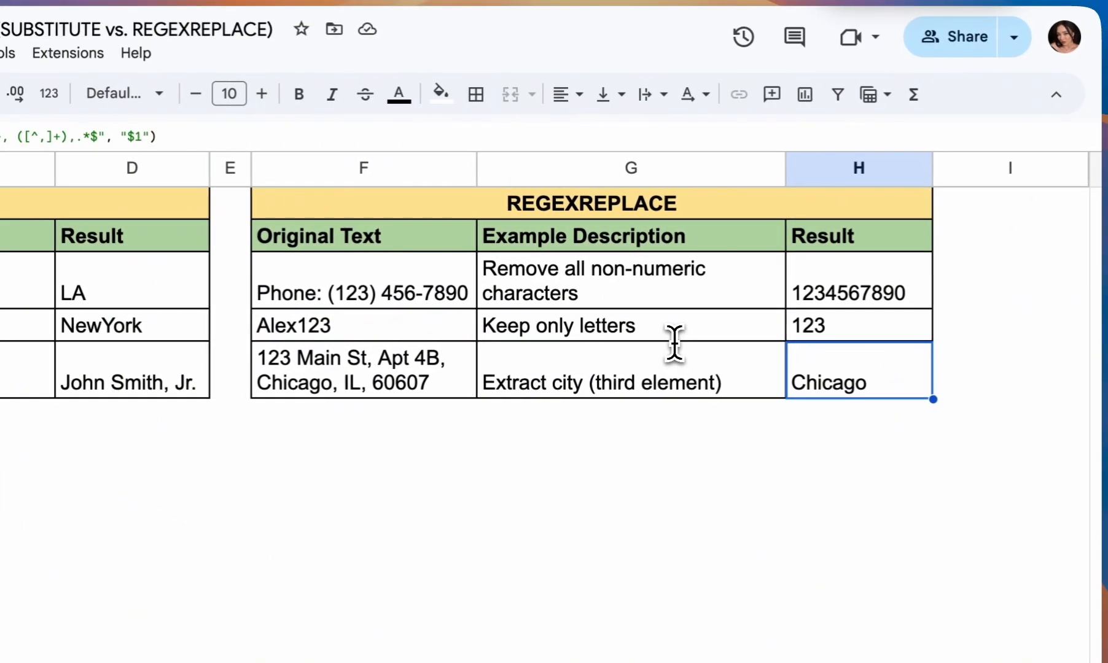
Step: Restore the ^ in the H4 formula so that the pattern reads "[^A-Za-z]"
left_click(826, 332)
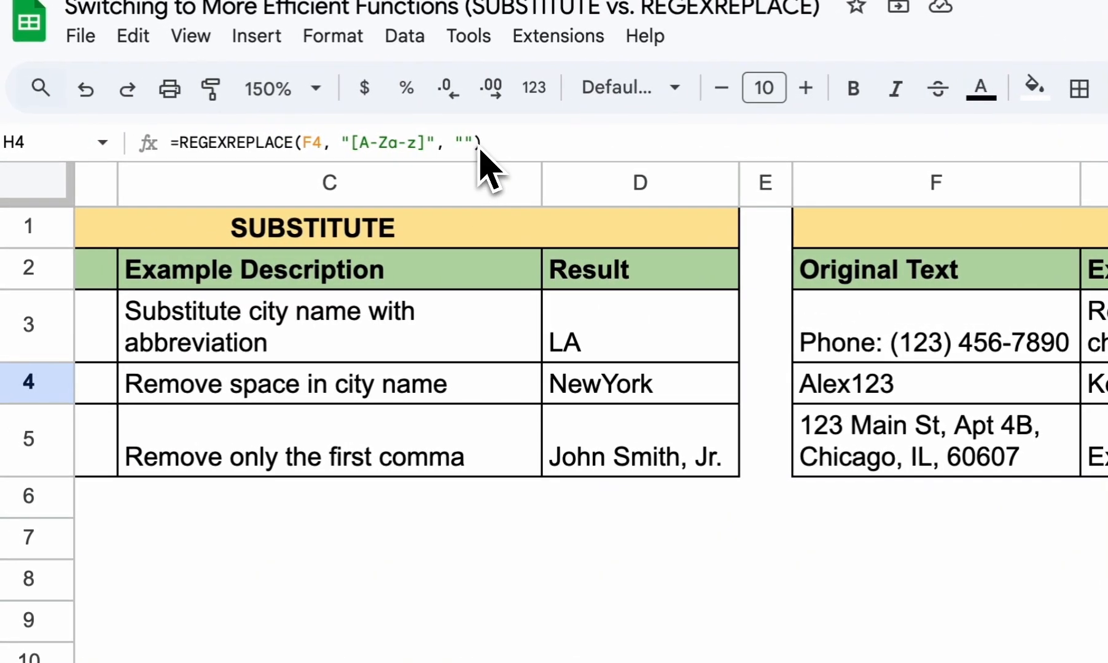
left_click(360, 143)
type("^")
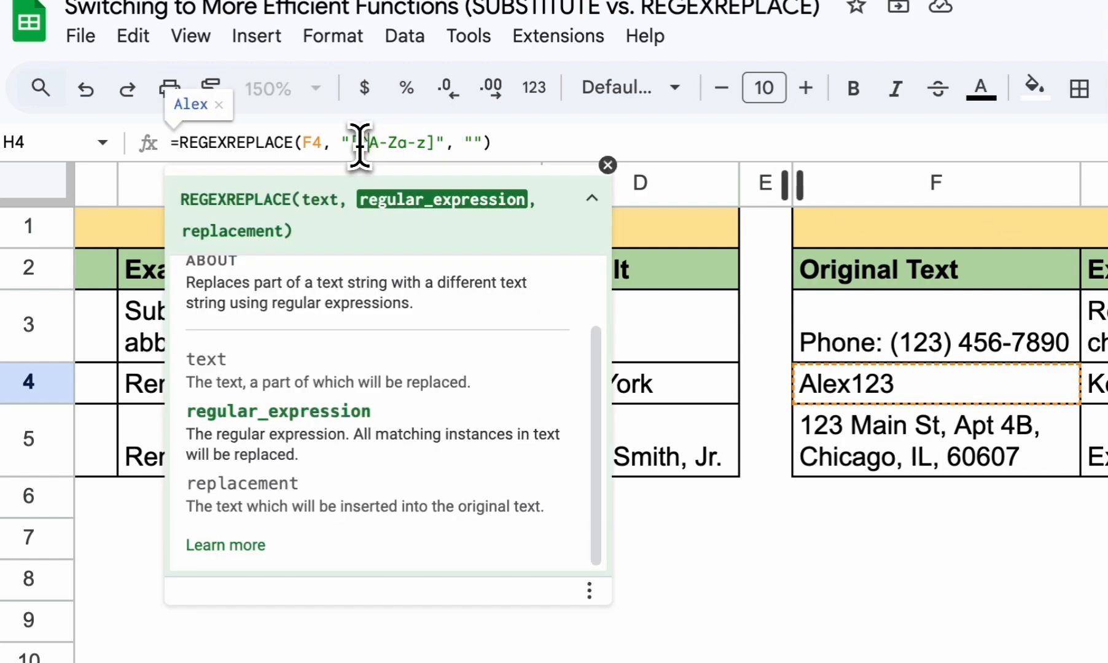
key("Return")
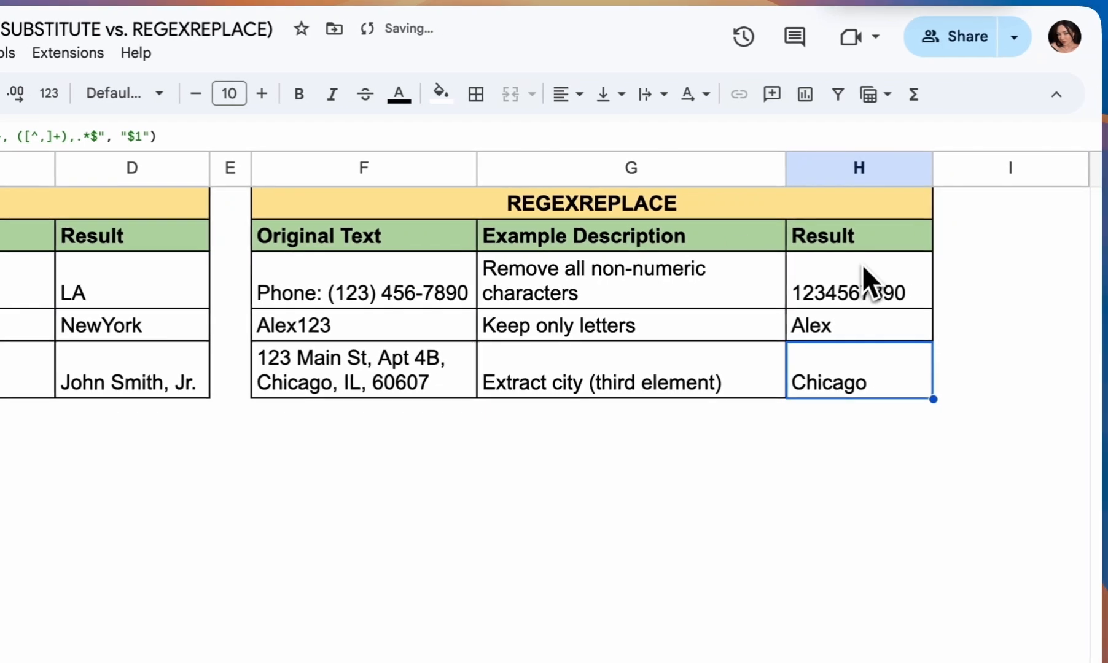
Step: Review the original text, example description and result of the third REGEXREPLACE example in cells F5, G5 and H5
left_click(440, 376)
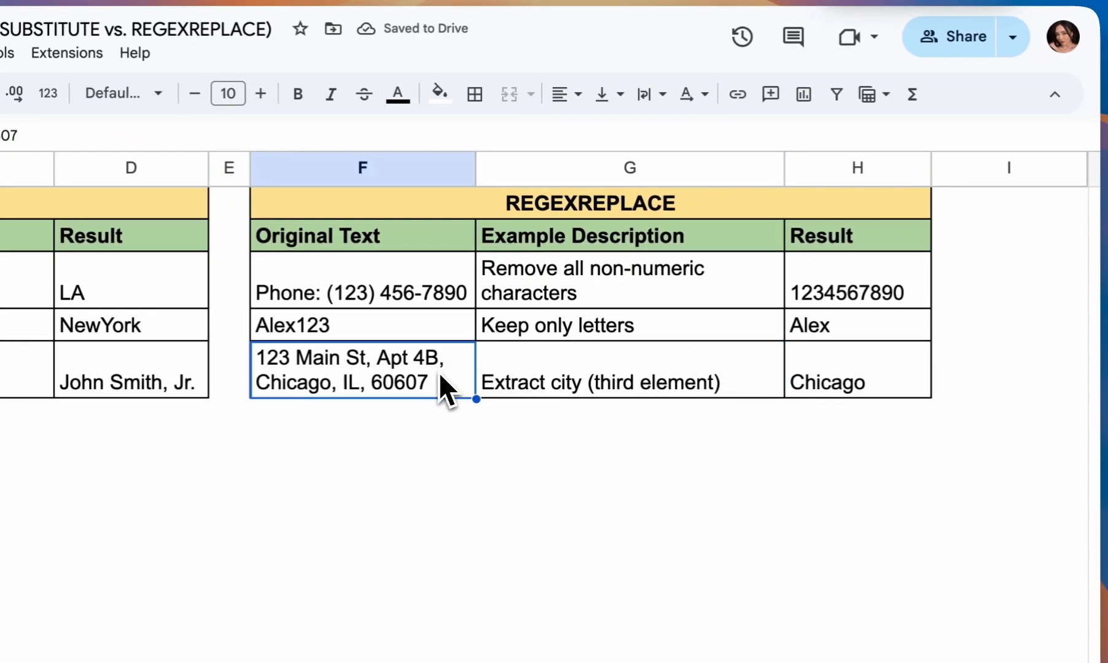
left_click(514, 376)
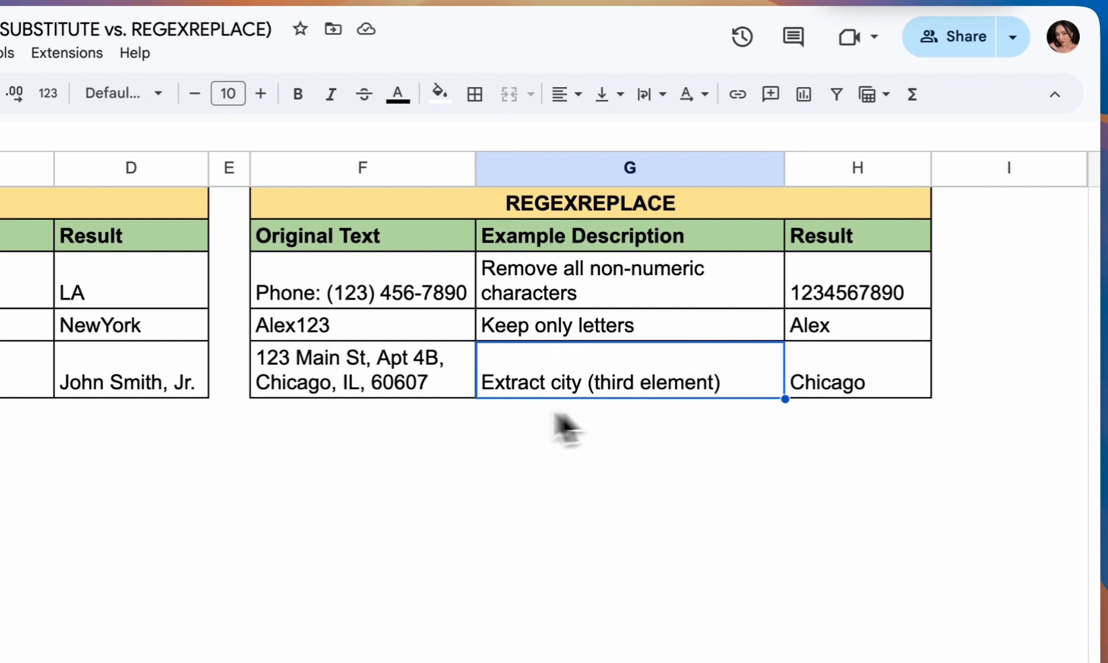
left_click(372, 391)
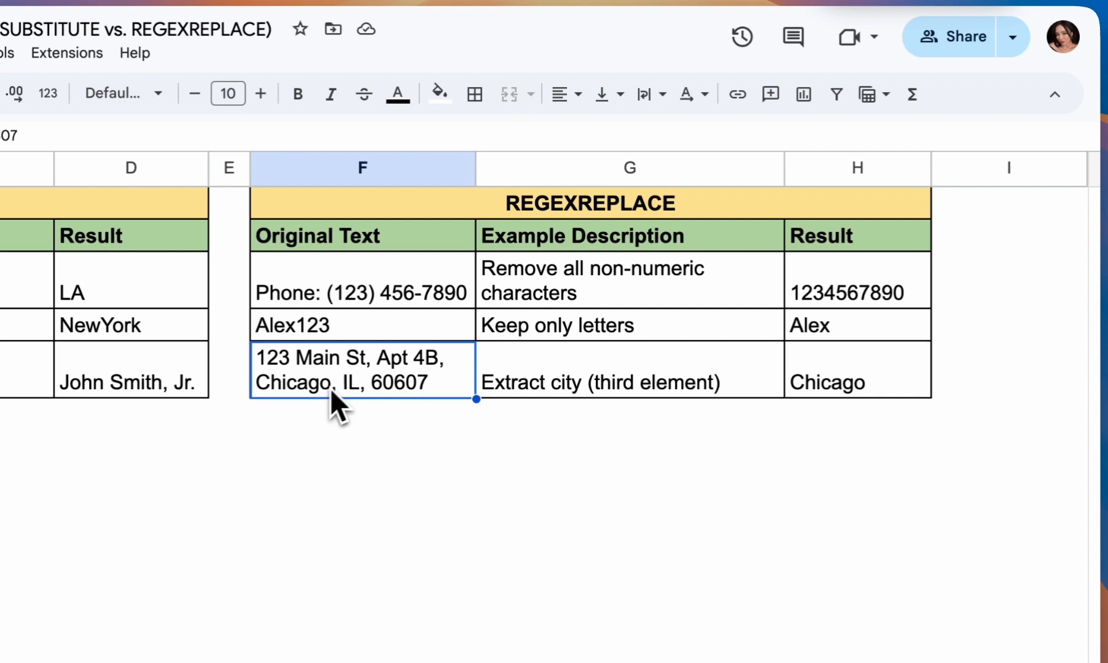
left_click(563, 378)
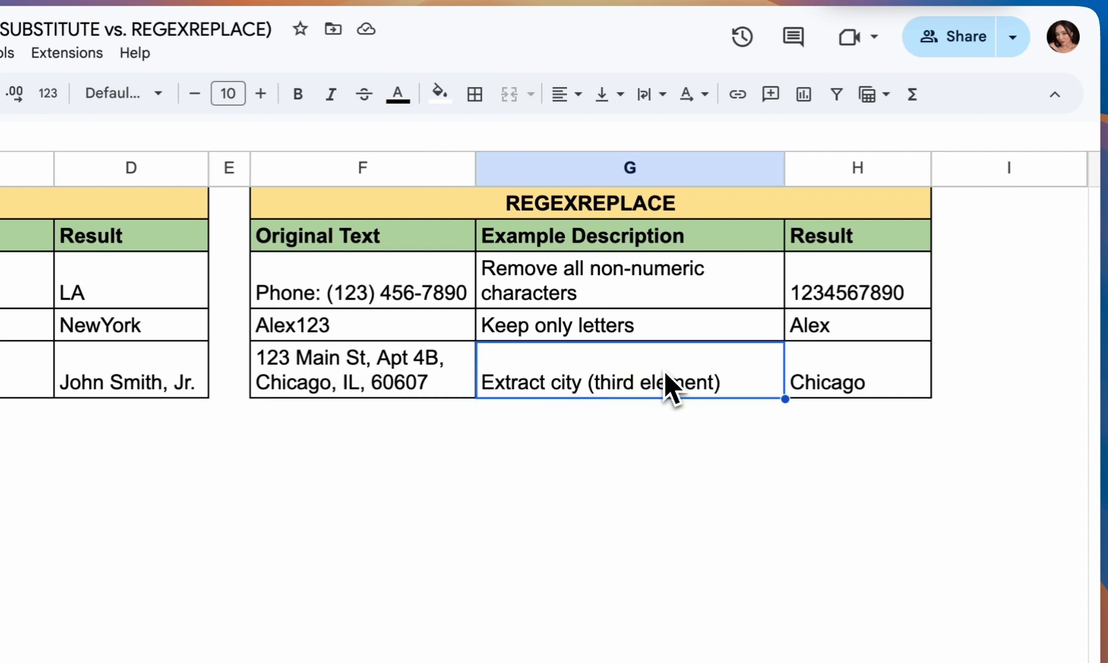
left_click(828, 382)
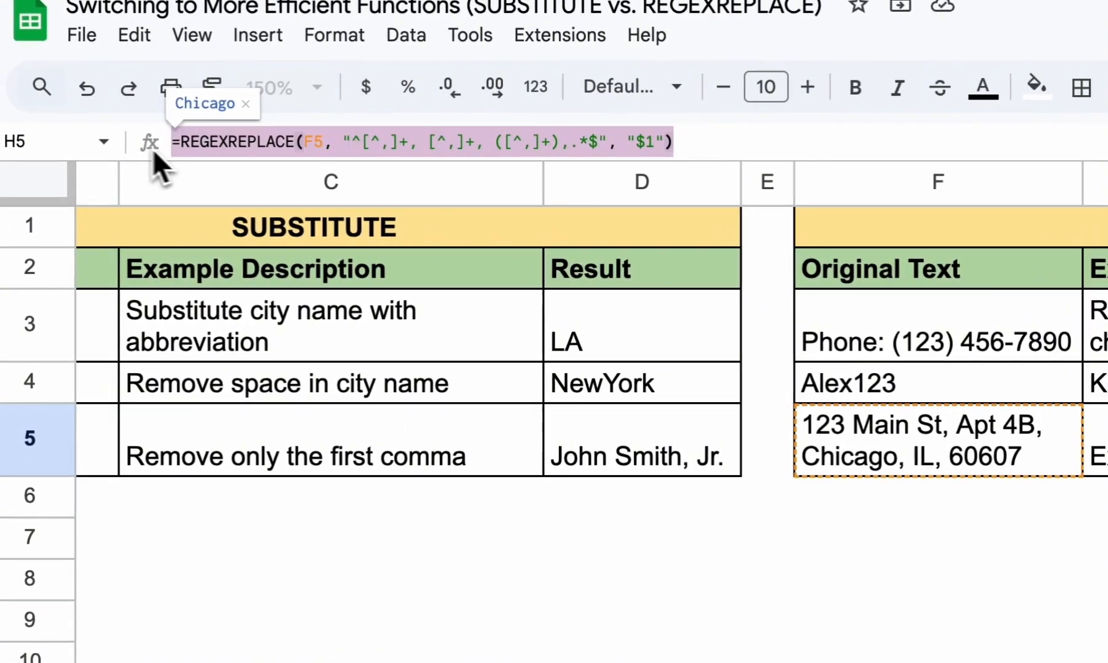
Step: Examine the H5 formula's arguments, highlighting the F5 reference, the whole regular expression and the "$1" replacement
left_click(699, 143)
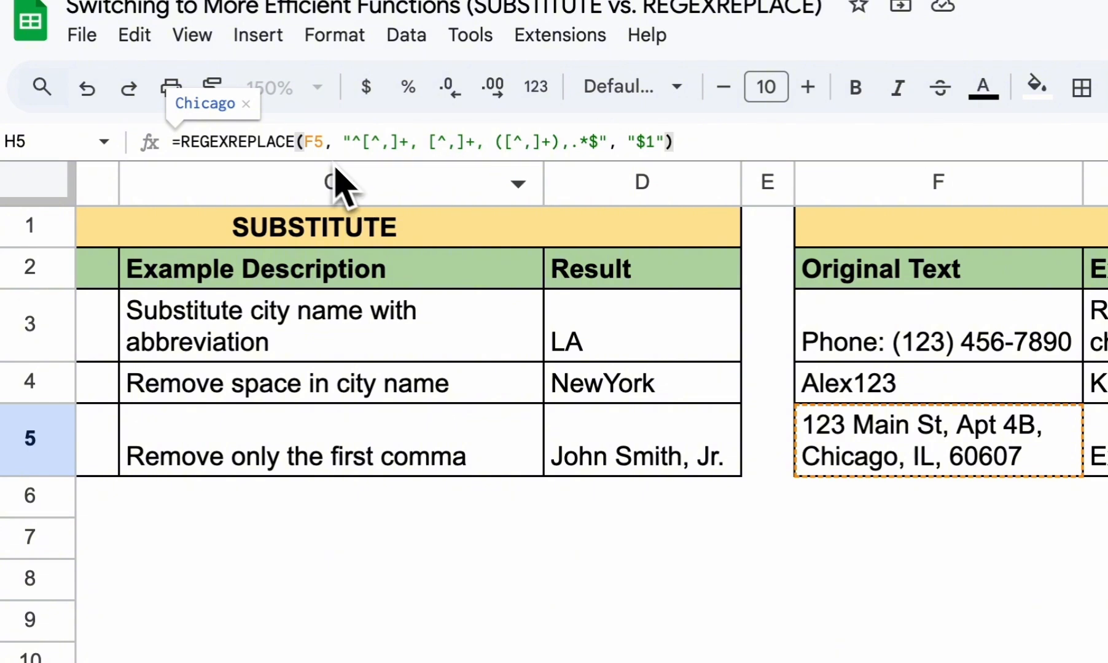
left_click(302, 143)
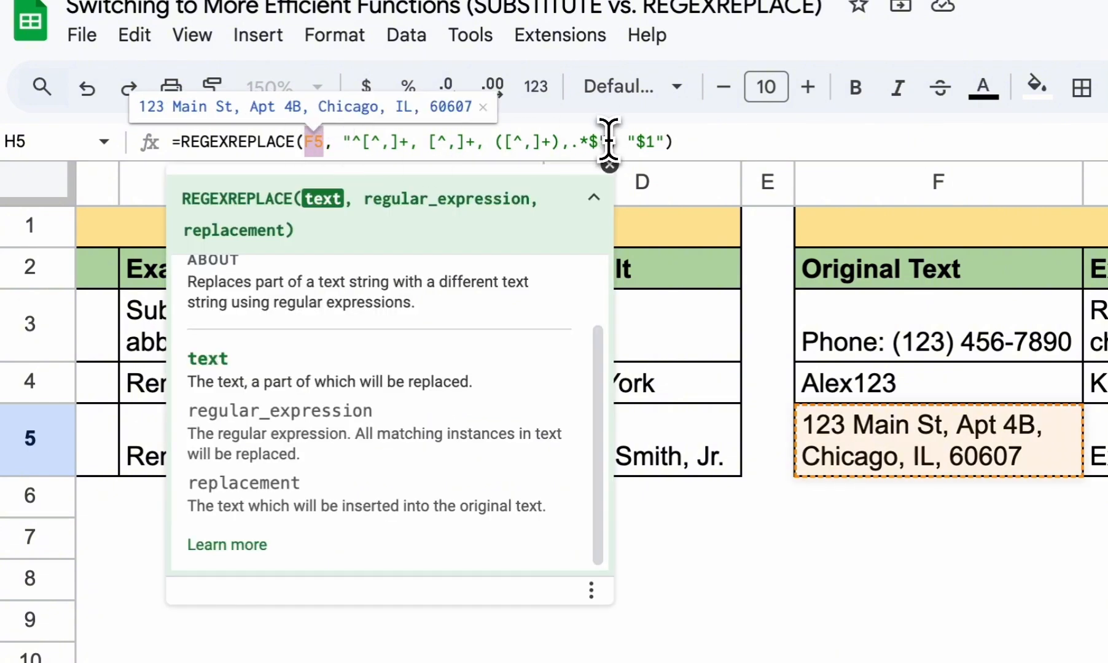
left_click_drag(607, 142, 342, 142)
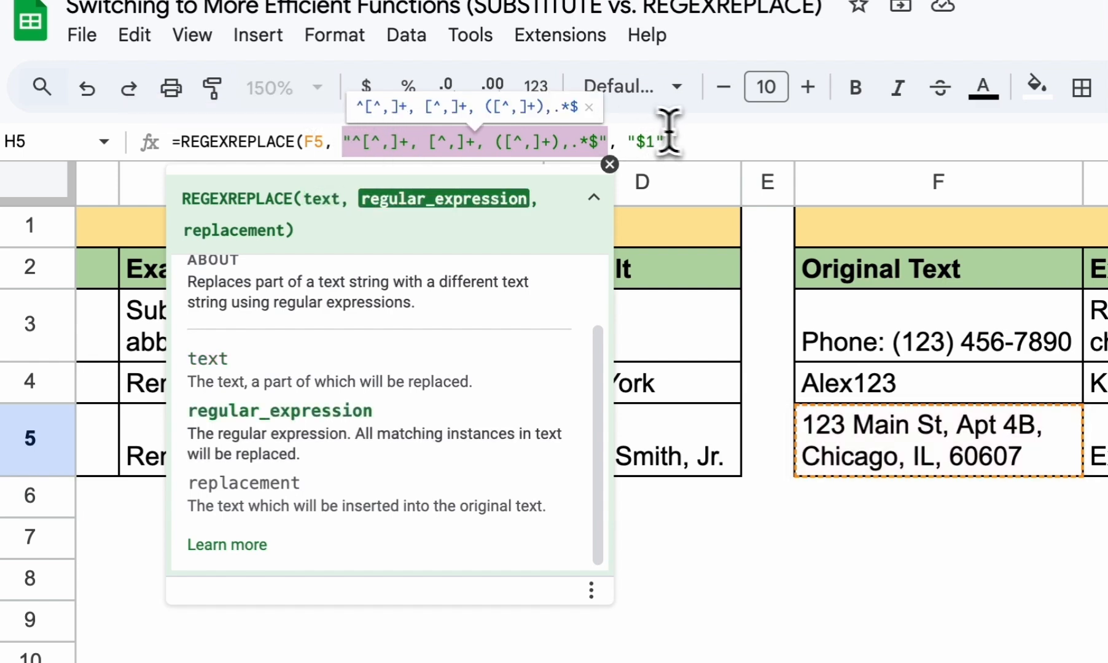
left_click_drag(664, 141, 630, 142)
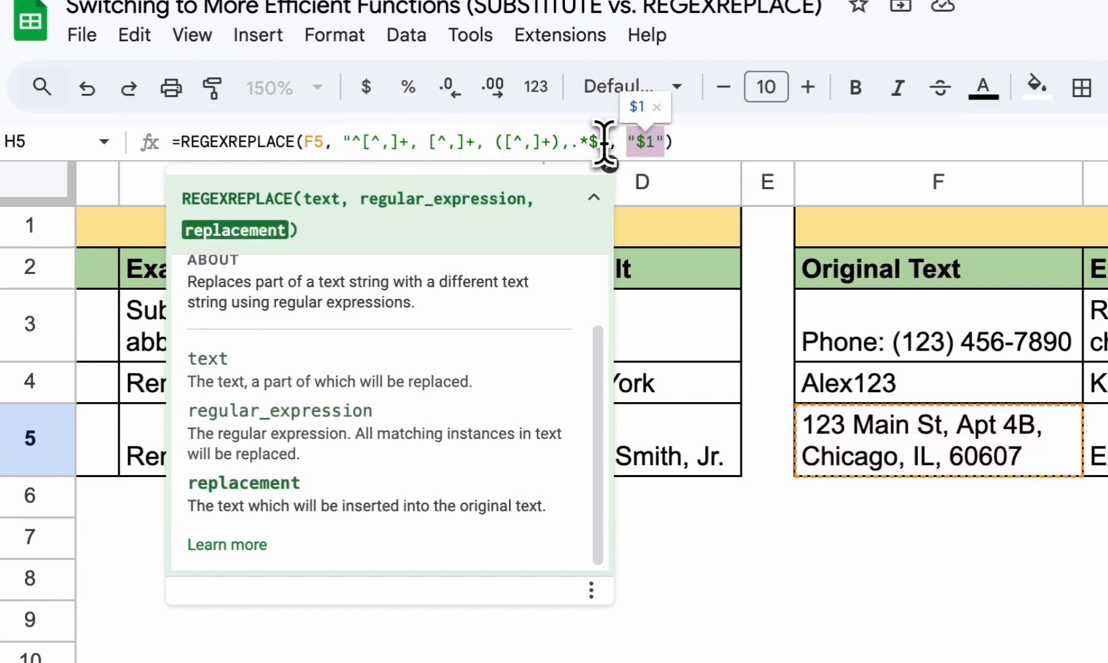
Step: Highlight the H5 pattern's comma-separated parts one by one: the first and second [^,]+, segments and the ([^,]+) capture group
left_click(608, 142)
left_click(596, 143)
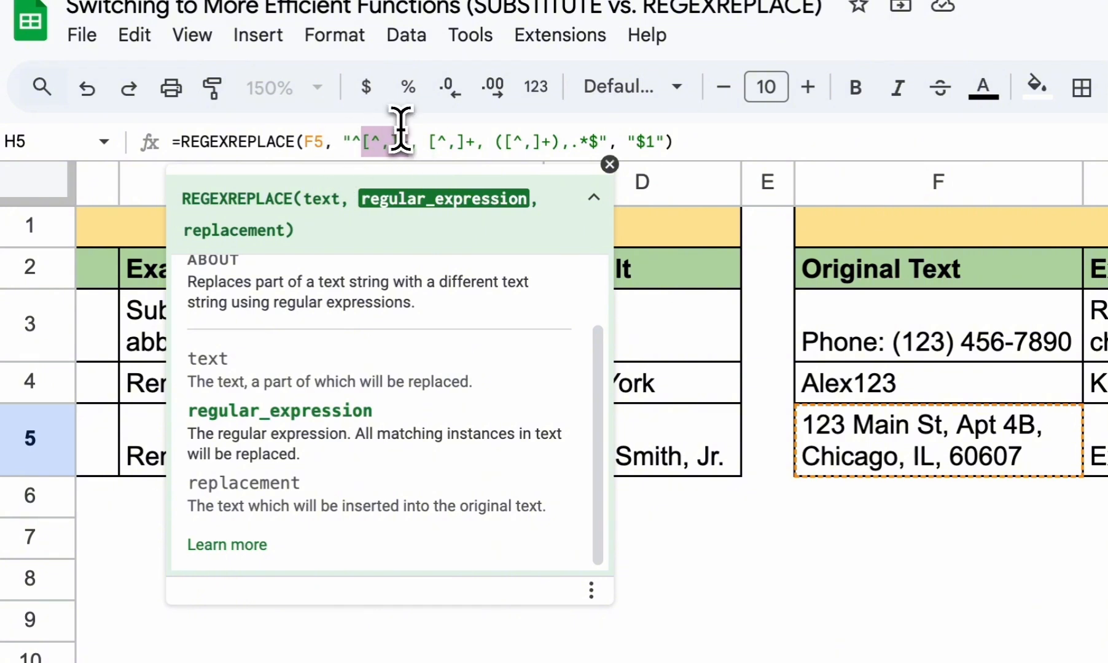
left_click(416, 141)
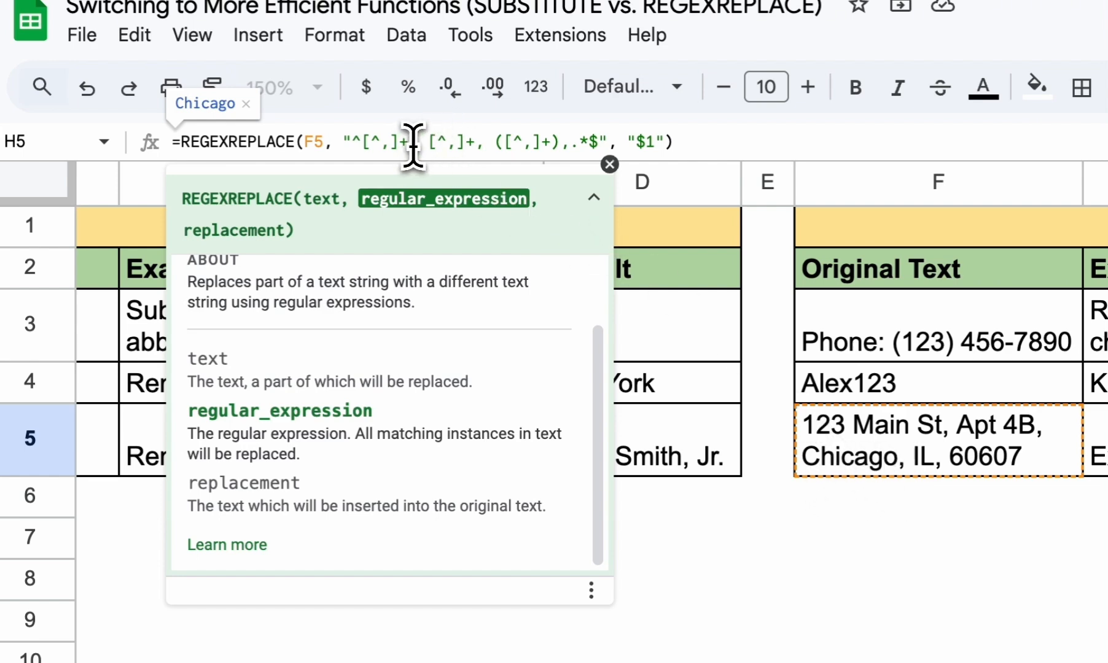
left_click_drag(417, 146, 360, 145)
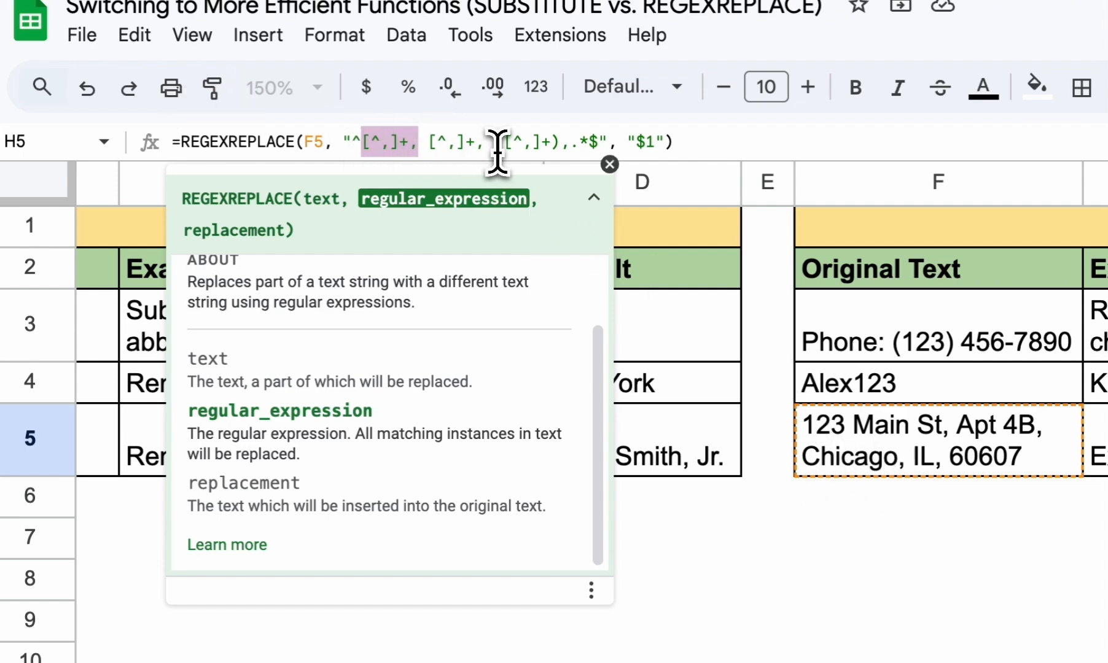
left_click_drag(494, 150, 426, 146)
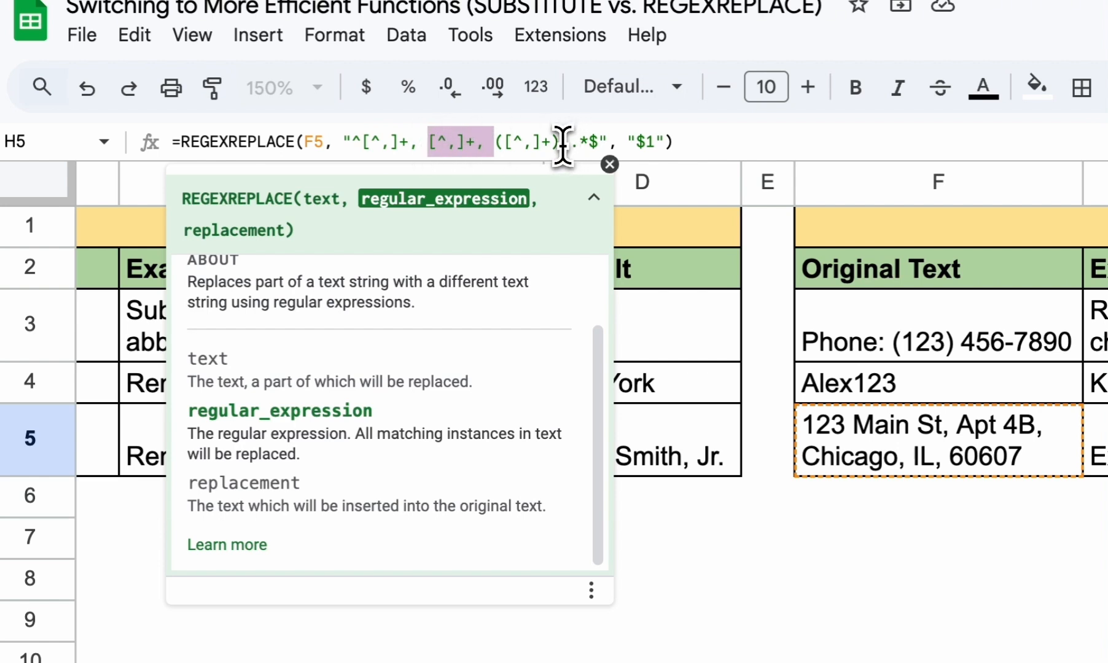
left_click_drag(560, 146, 503, 150)
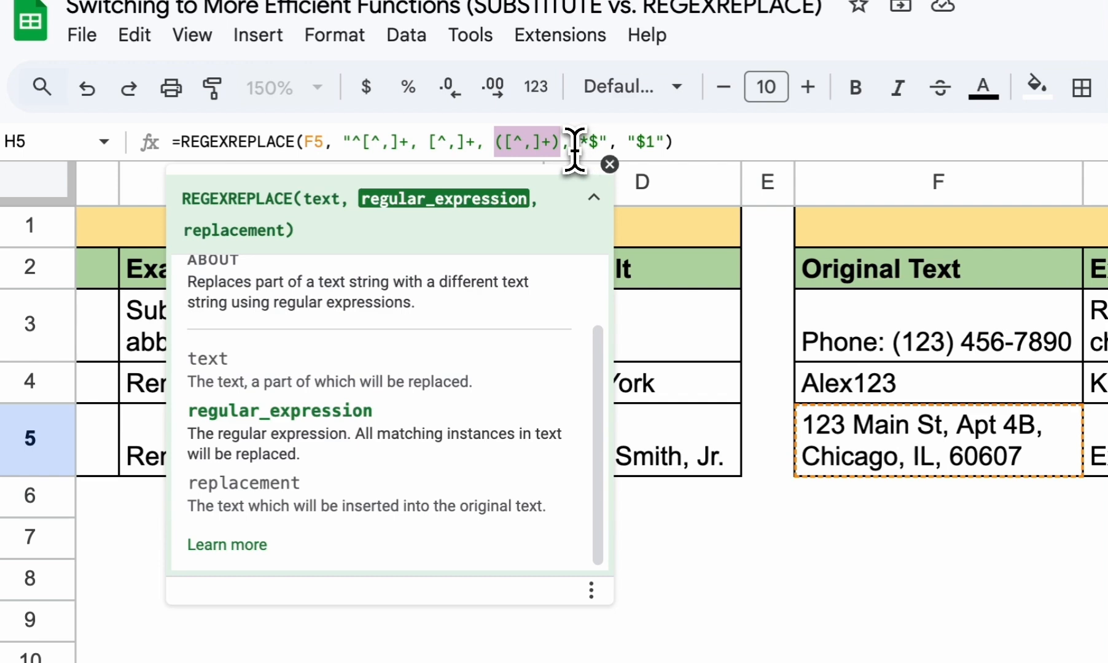
Step: Examine the end of the H5 pattern, highlighting the .*$ part and its $ anchor, and leave the formula unchanged
left_click(600, 142)
left_click_drag(599, 143, 574, 147)
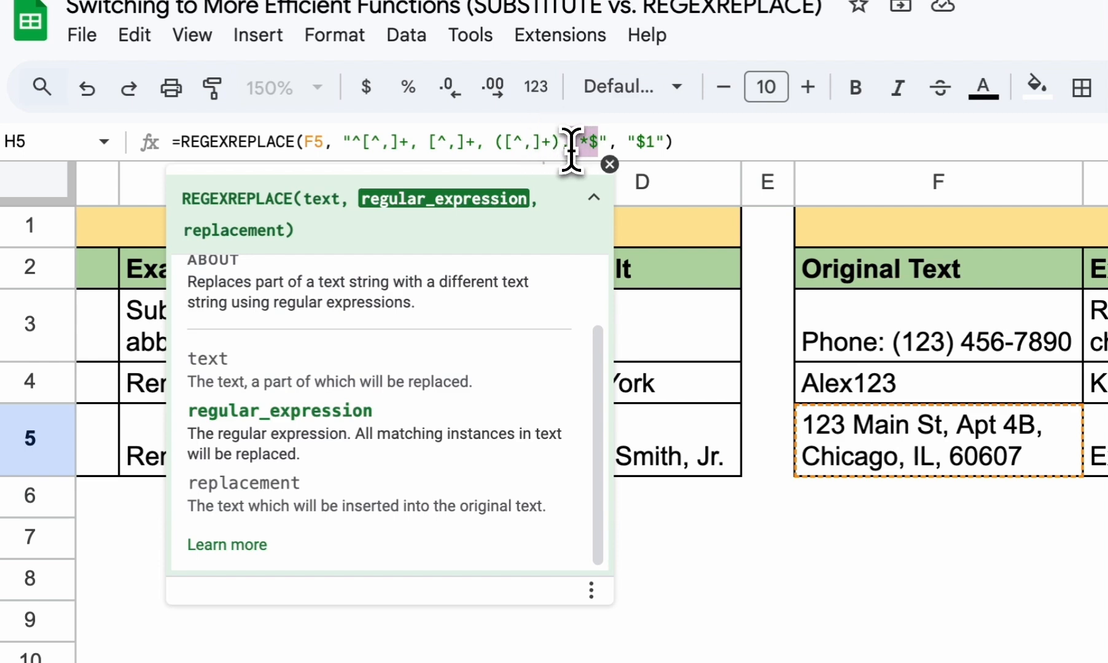
left_click(596, 145)
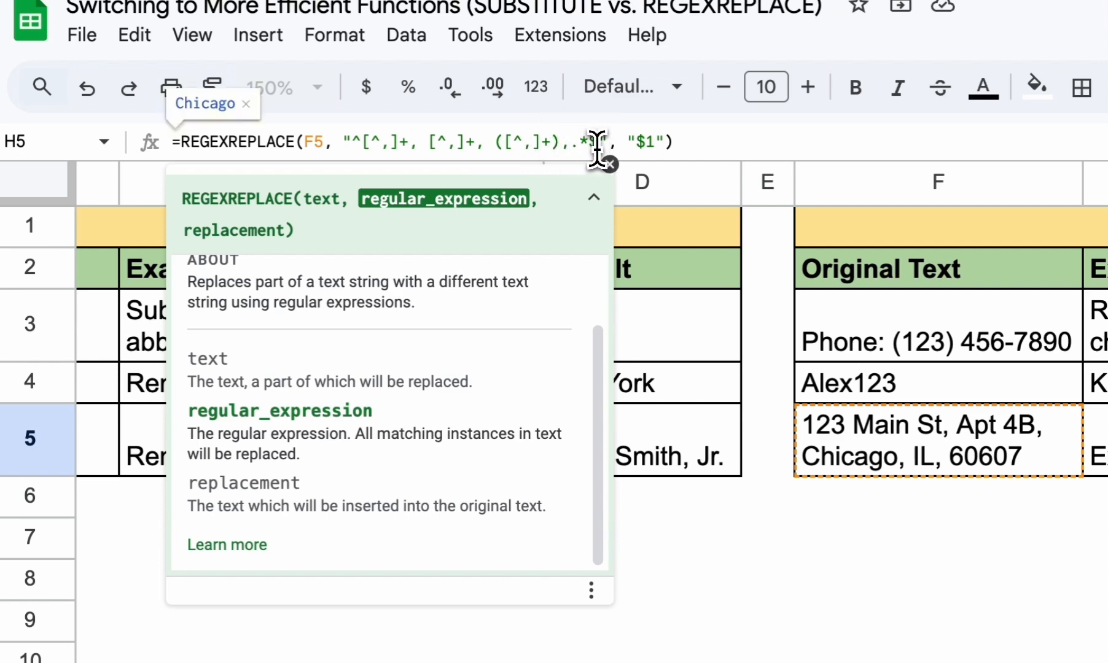
left_click_drag(594, 149, 586, 149)
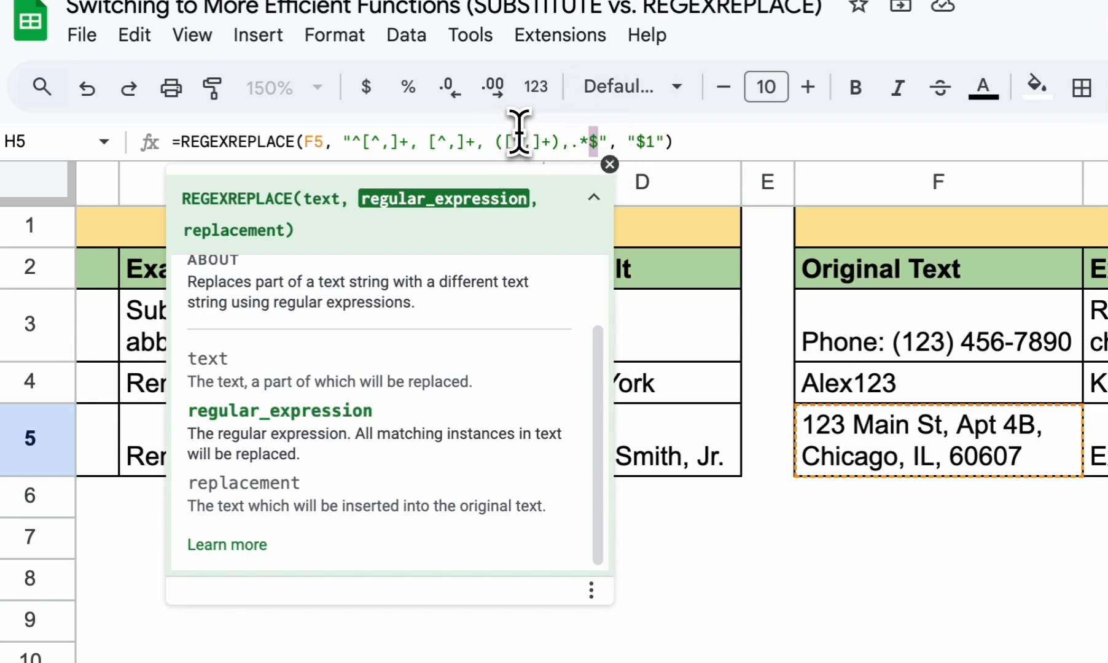
left_click(588, 145)
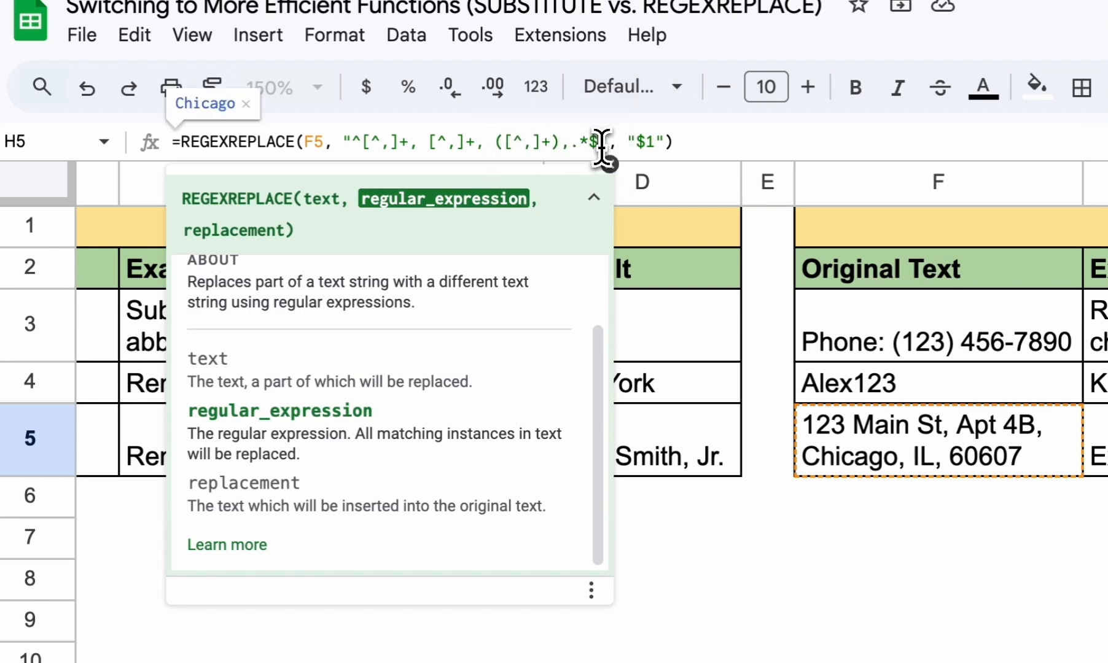
left_click_drag(597, 143, 570, 142)
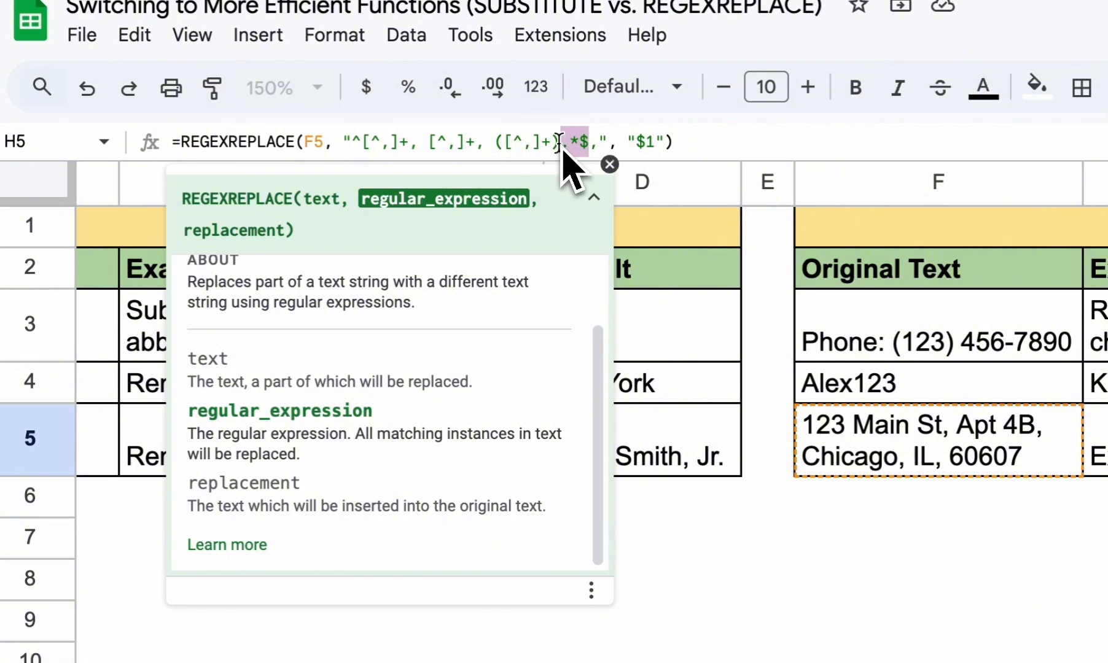
left_click_drag(571, 142, 560, 142)
left_click(428, 142)
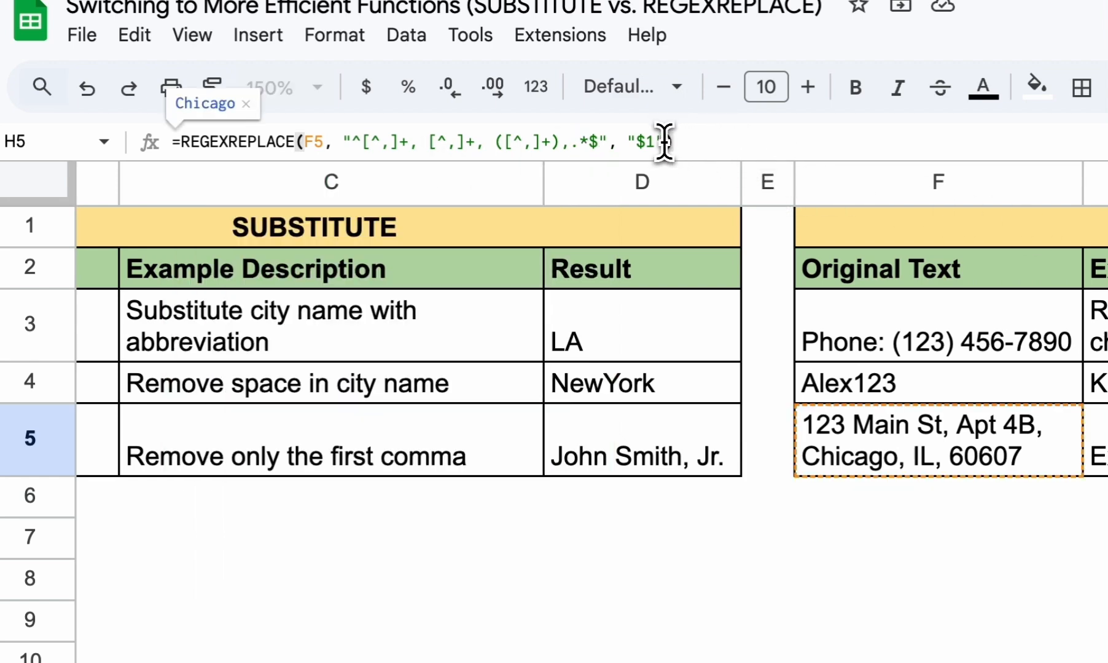
Step: Enclose the second and first [^,]+ segments of the H5 regular expression in parentheses so that each becomes a capture group
left_click_drag(665, 142, 626, 145)
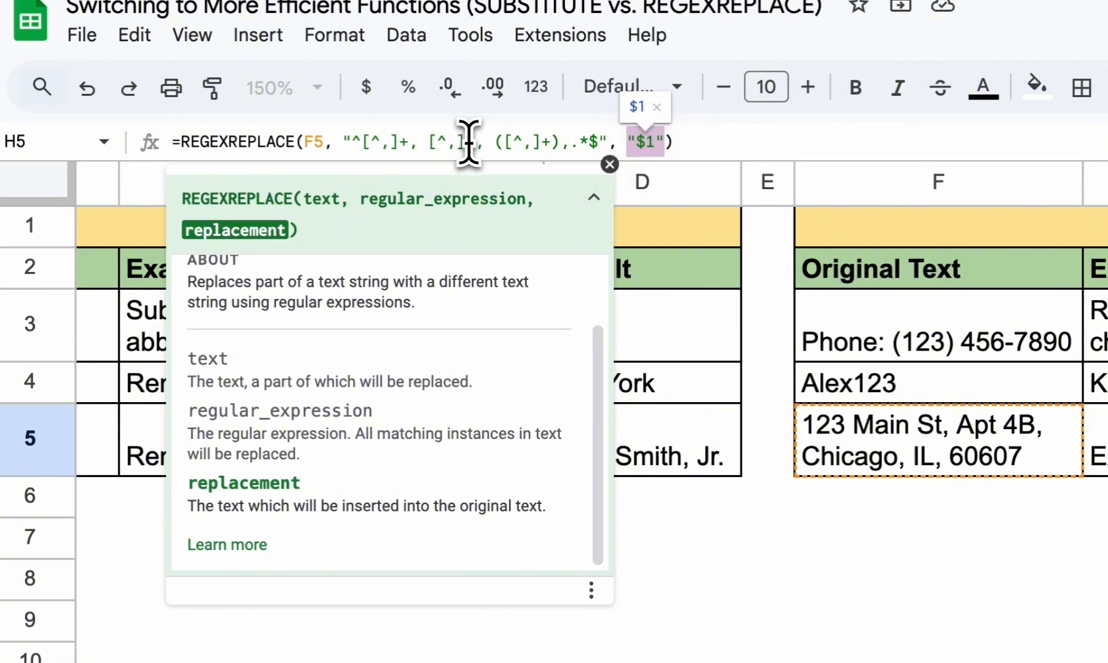
left_click(428, 142)
type("(")
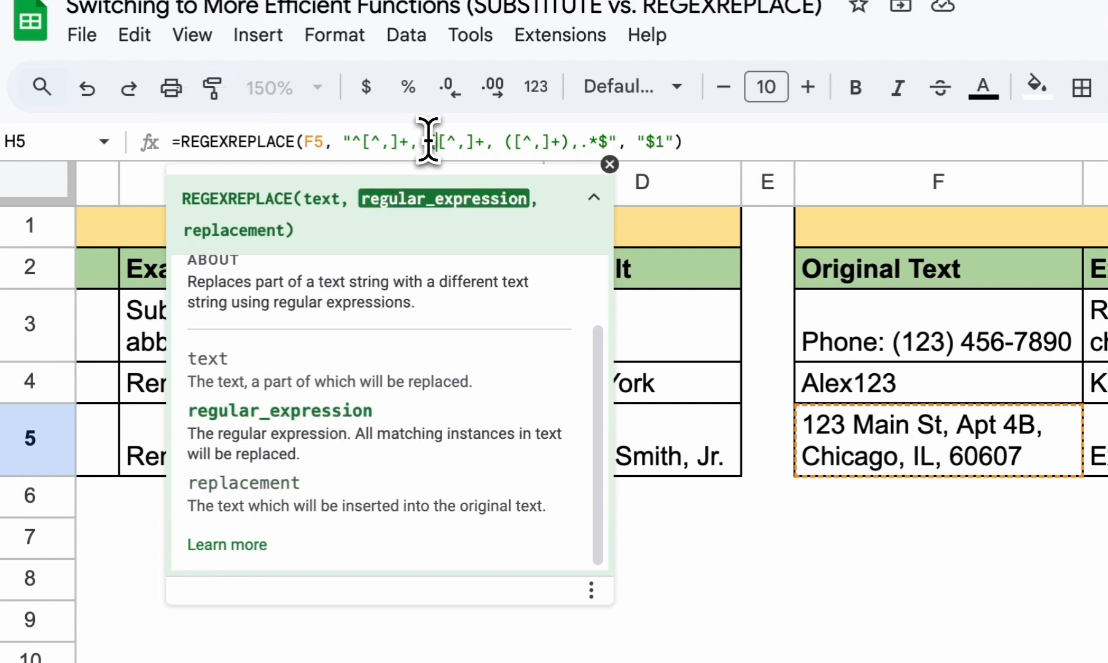
type(")")
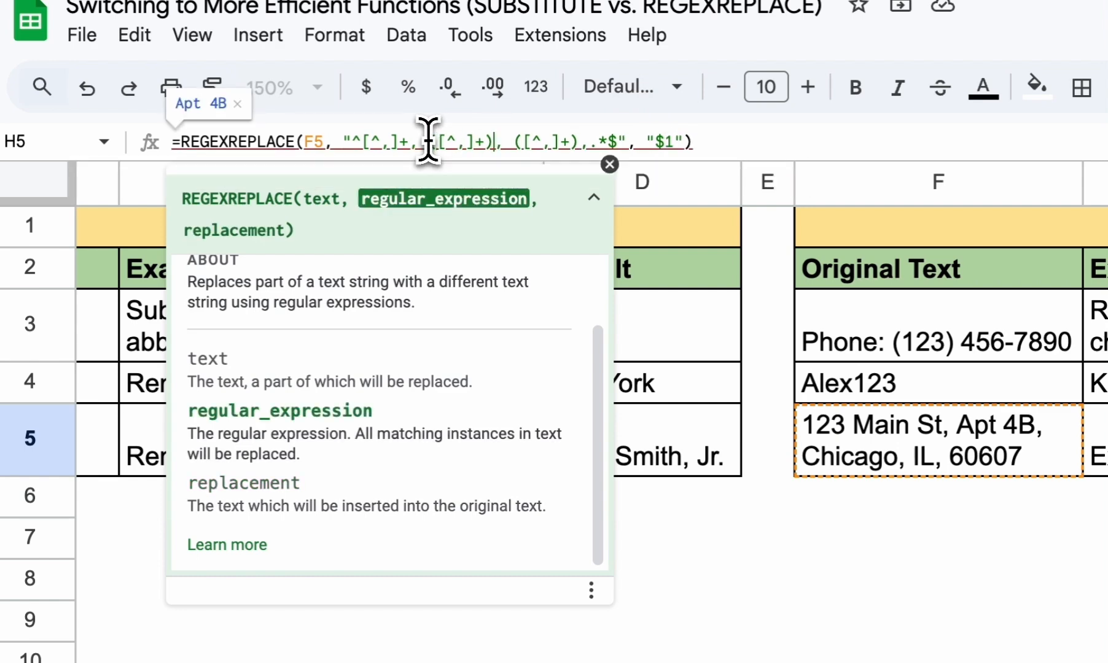
left_click(352, 145)
type("(")
key("BackSpace")
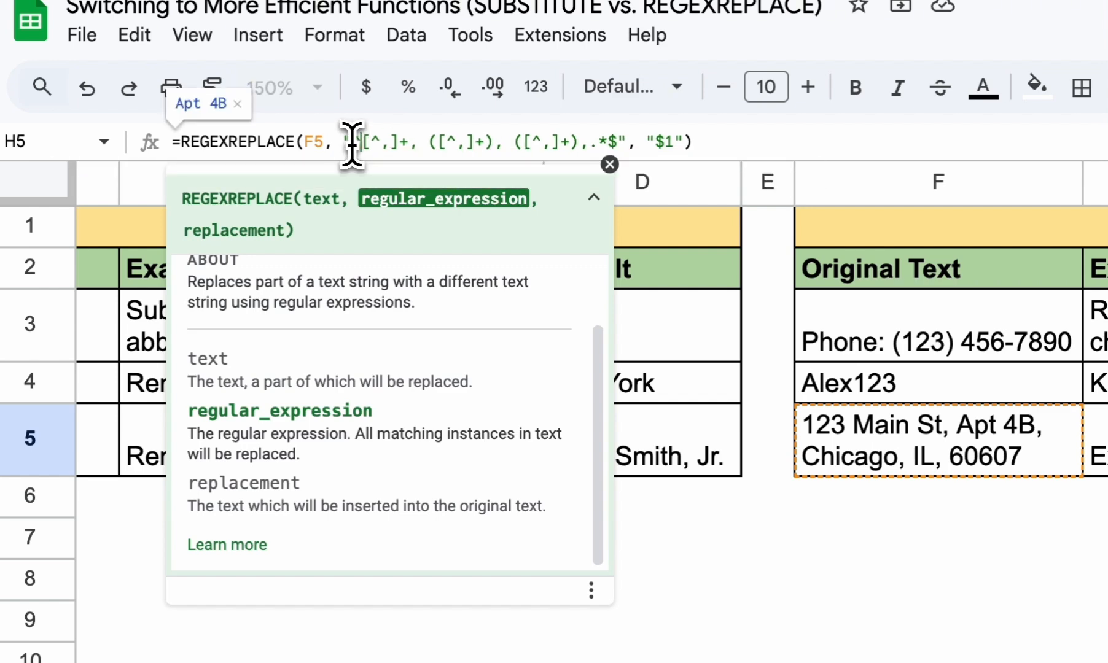
type("^([^,]")
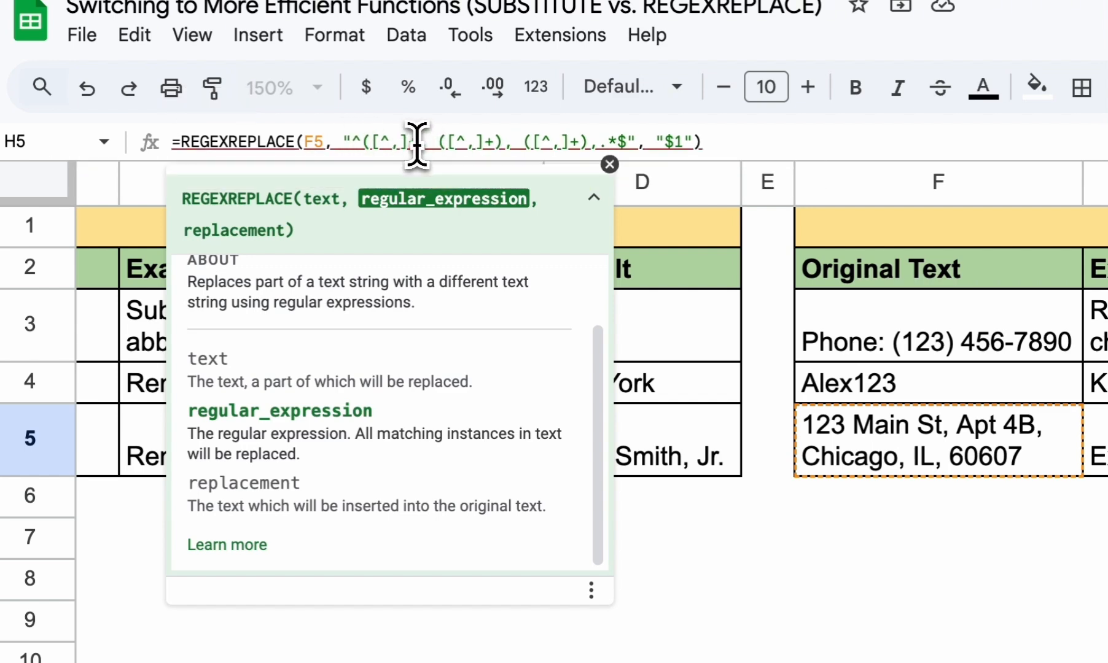
type("+)")
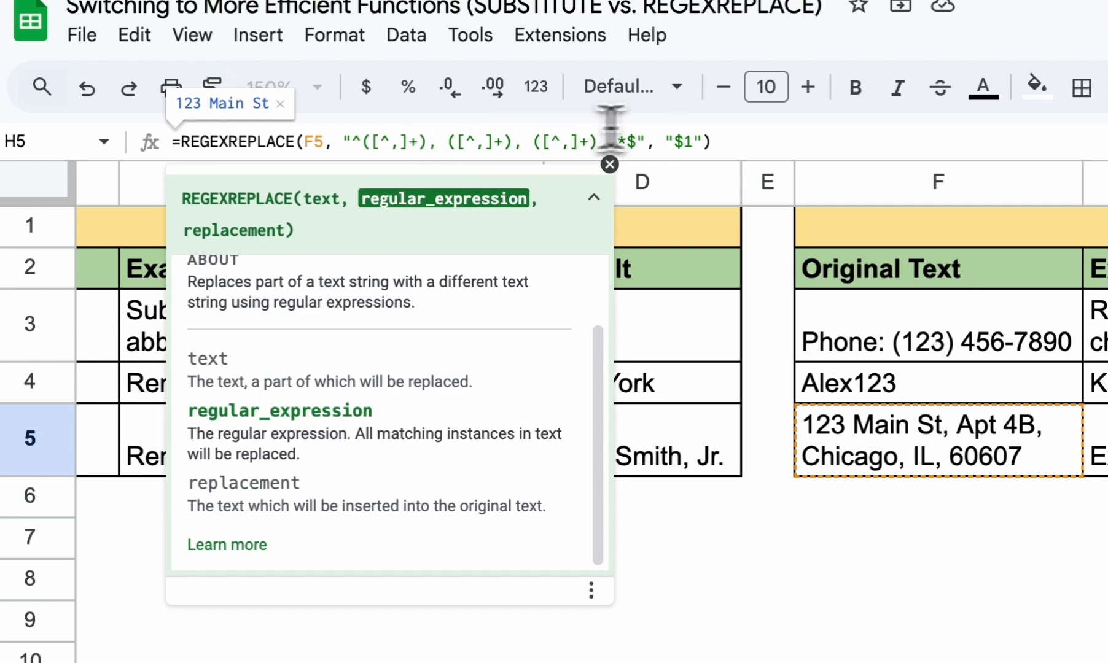
Step: Test "$2" as the replacement argument in the H5 formula, and save the formula with "$3" as the replacement
left_click(692, 144)
key("BackSpace")
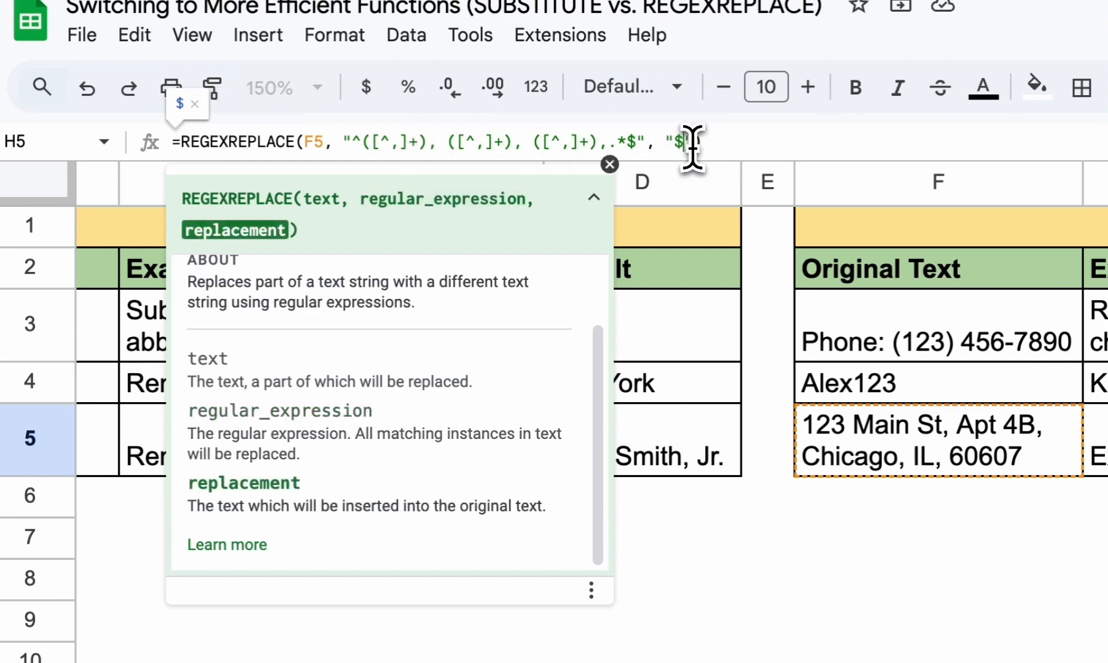
type("2")
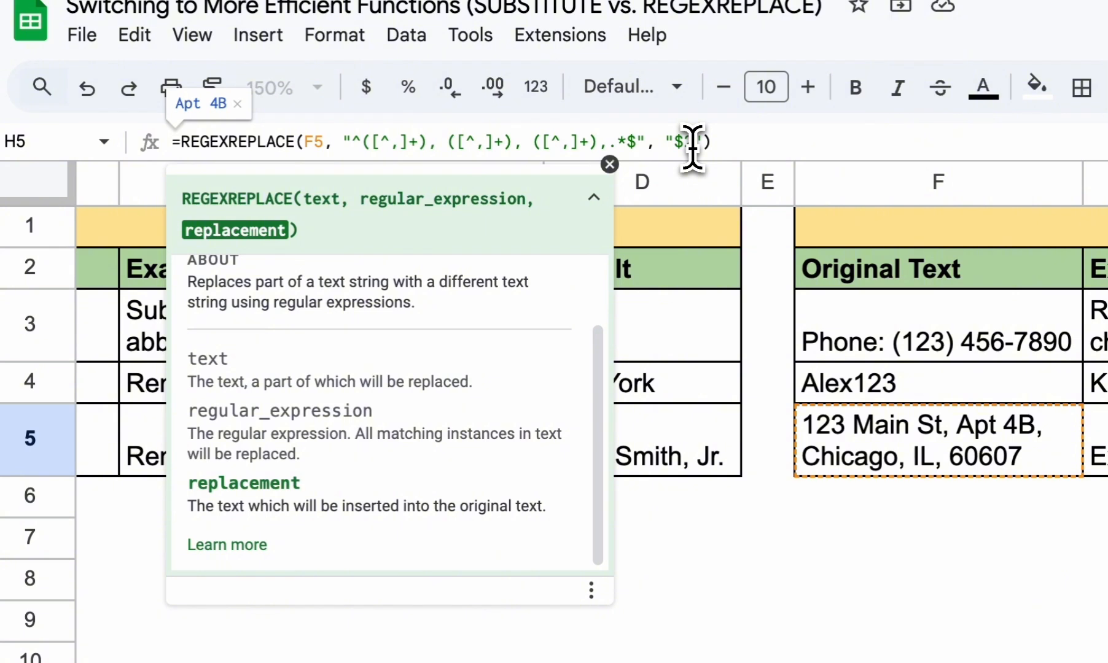
key("BackSpace")
type("3")
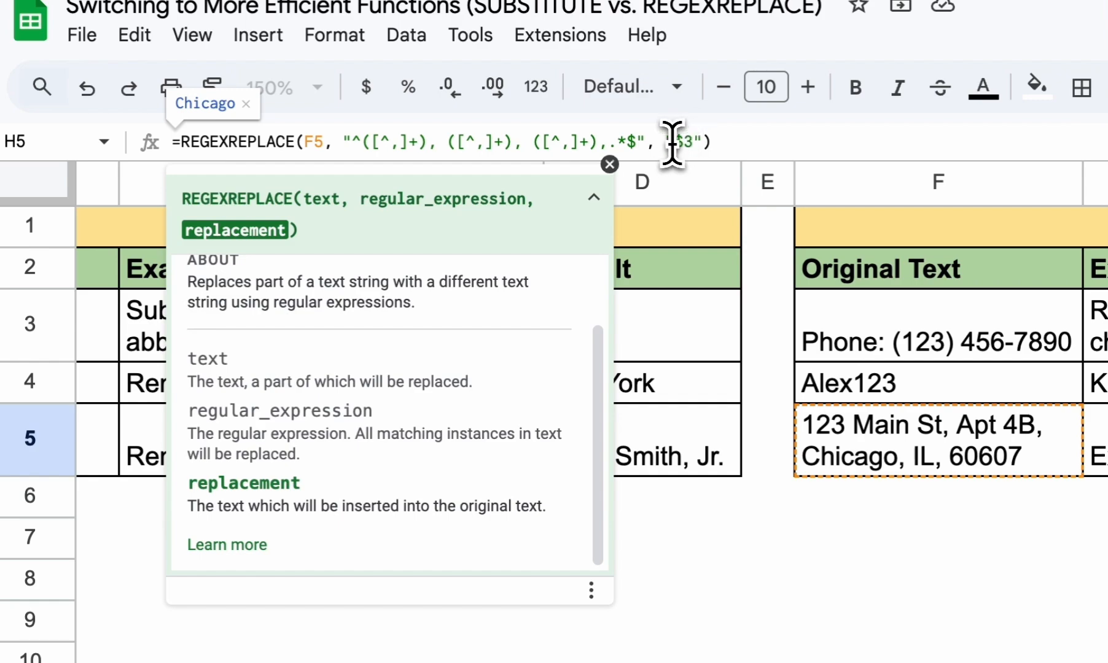
key("Return")
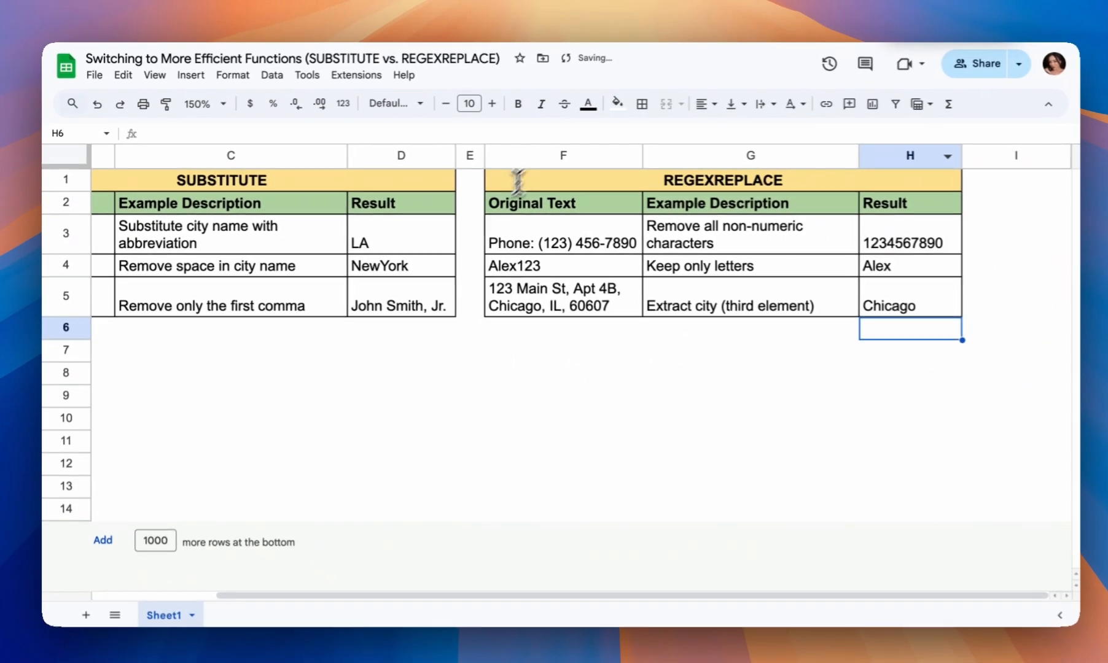
Step: Review the SUBSTITUTE and REGEXREPLACE example tables side by side, including the formulas in result cells H3, H4 and H5
scroll(594, 397, "left", 4)
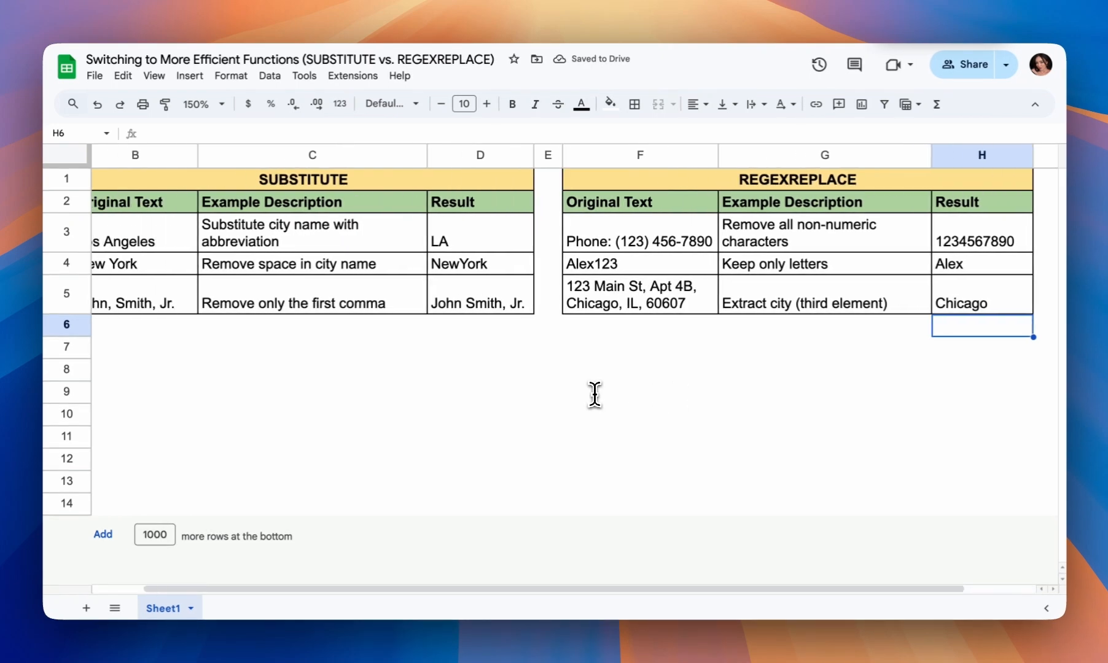
scroll(1007, 226, "right", 4)
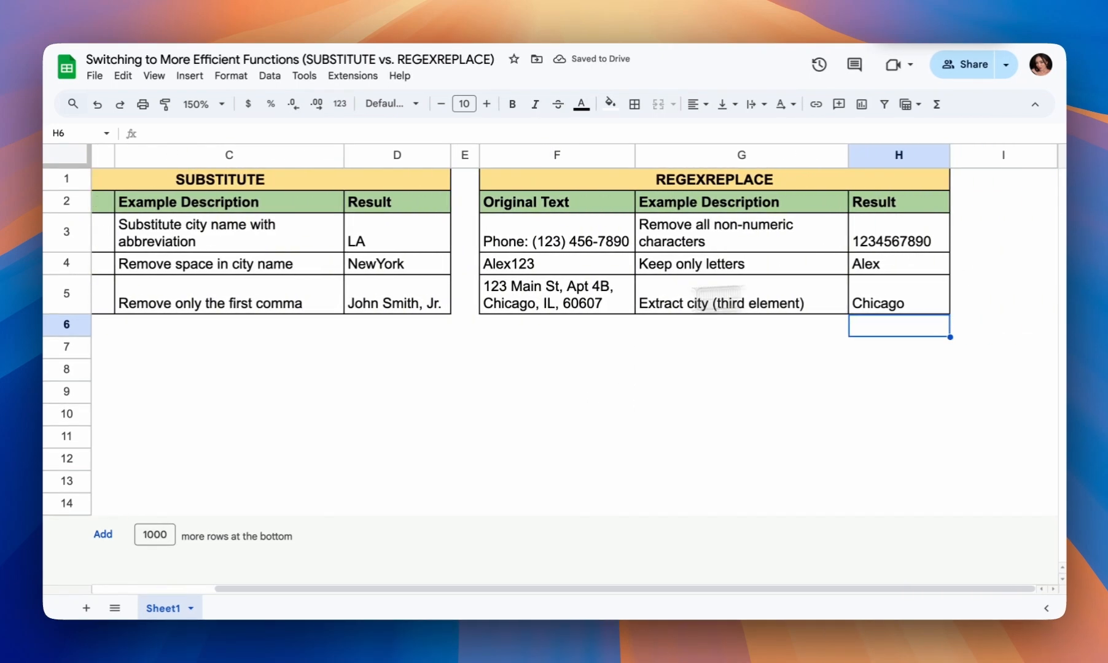
scroll(604, 323, "left", 2)
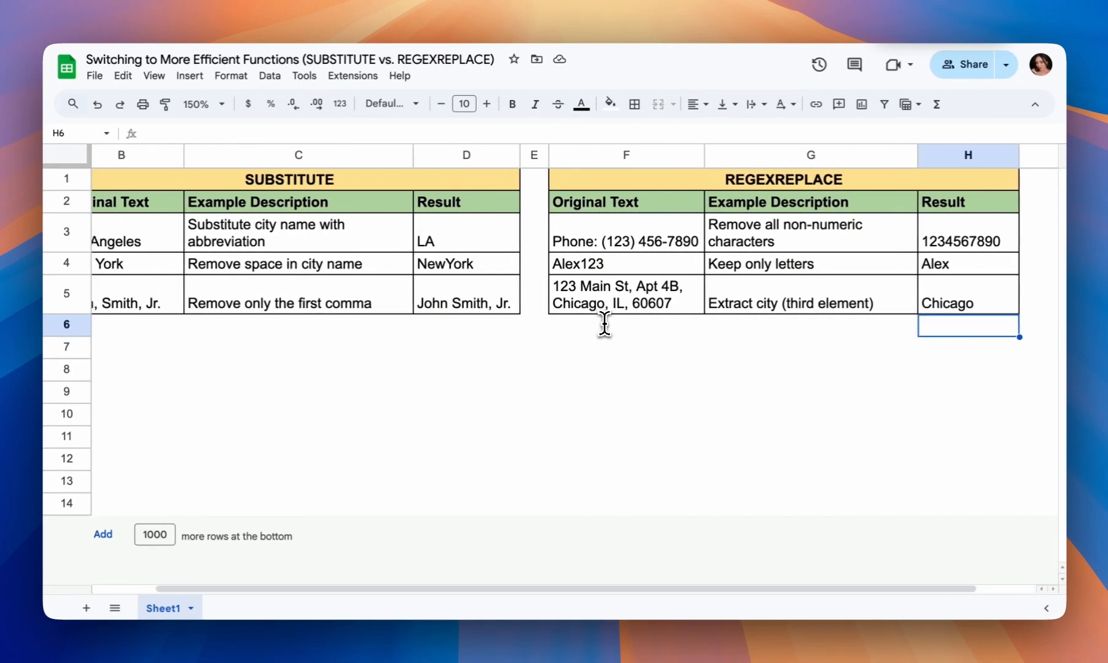
scroll(855, 246, "right", 2)
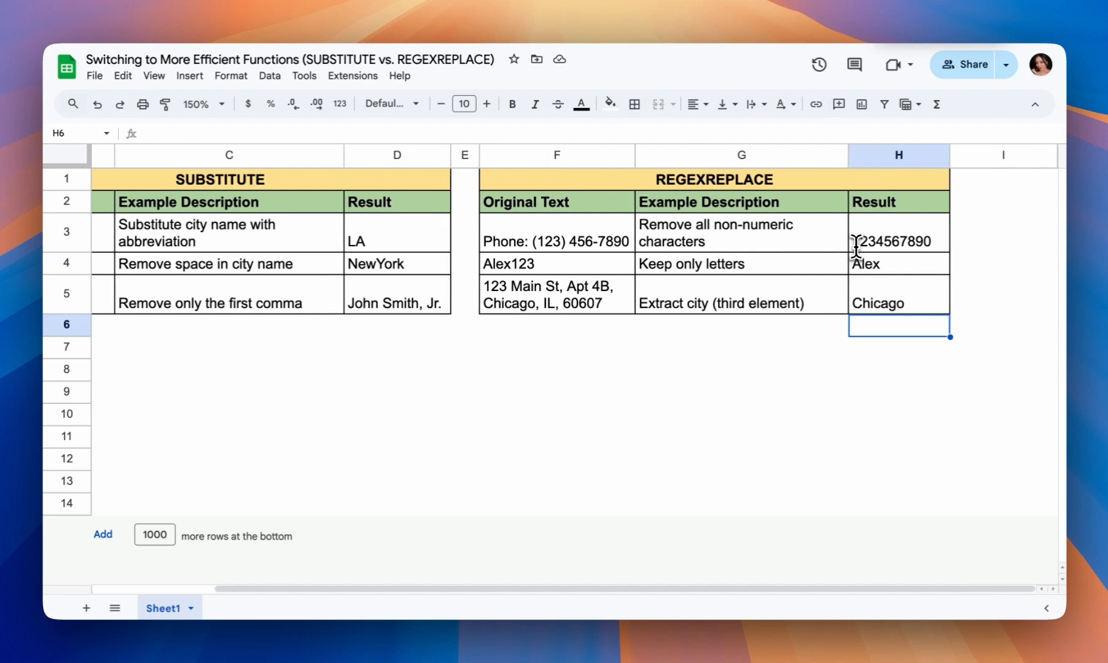
left_click(874, 244)
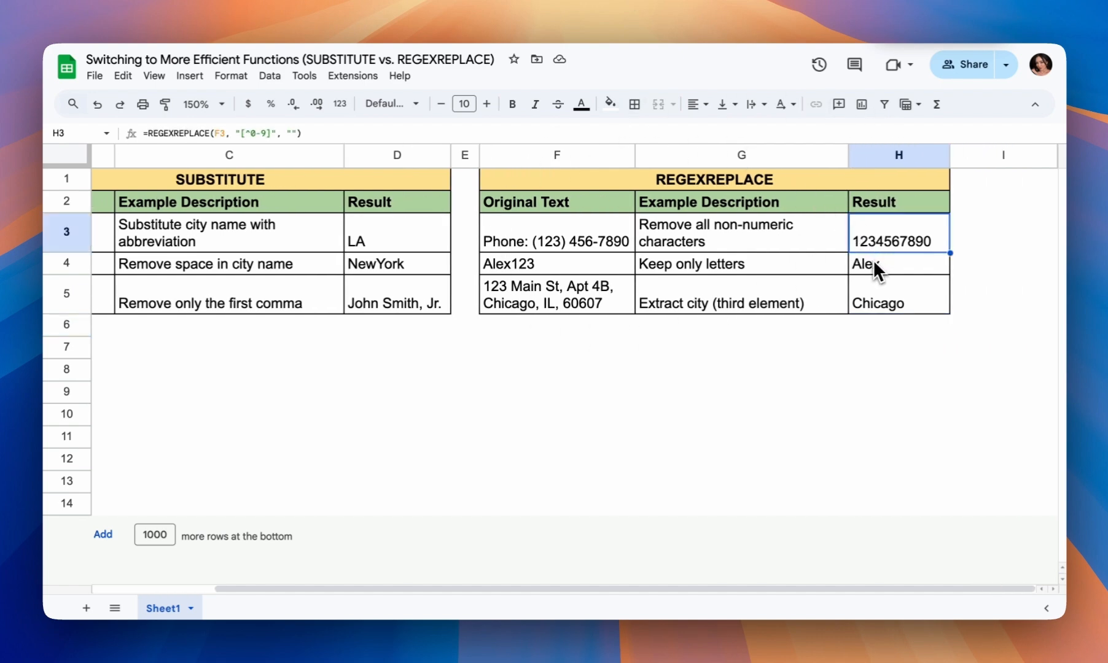
left_click(873, 260)
left_click(872, 294)
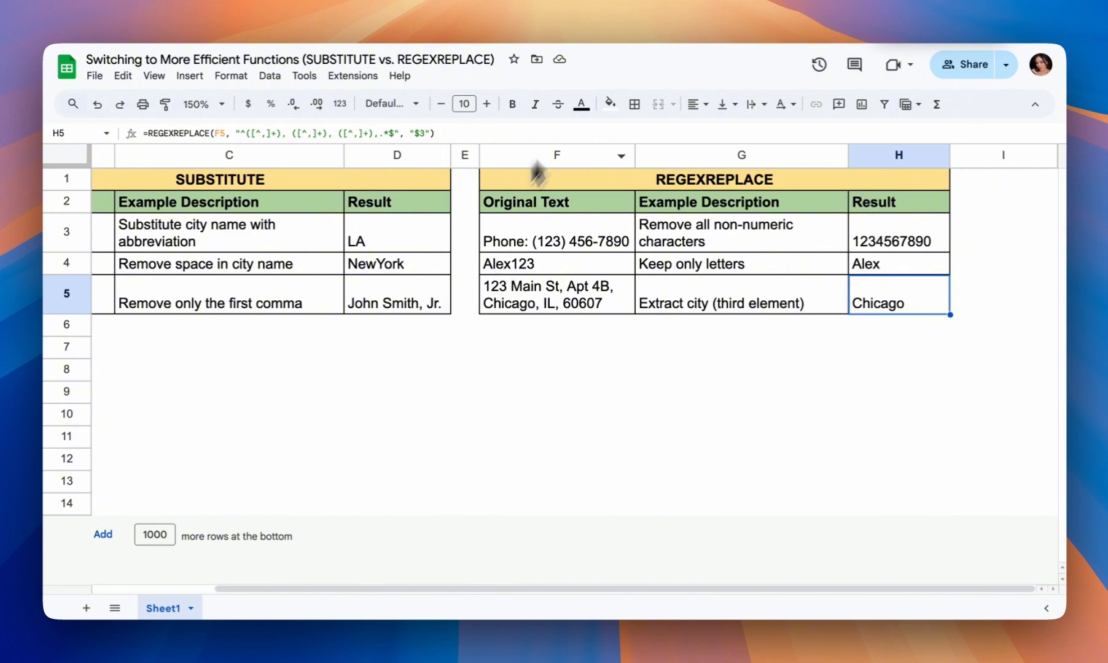
scroll(715, 307, "left", 3)
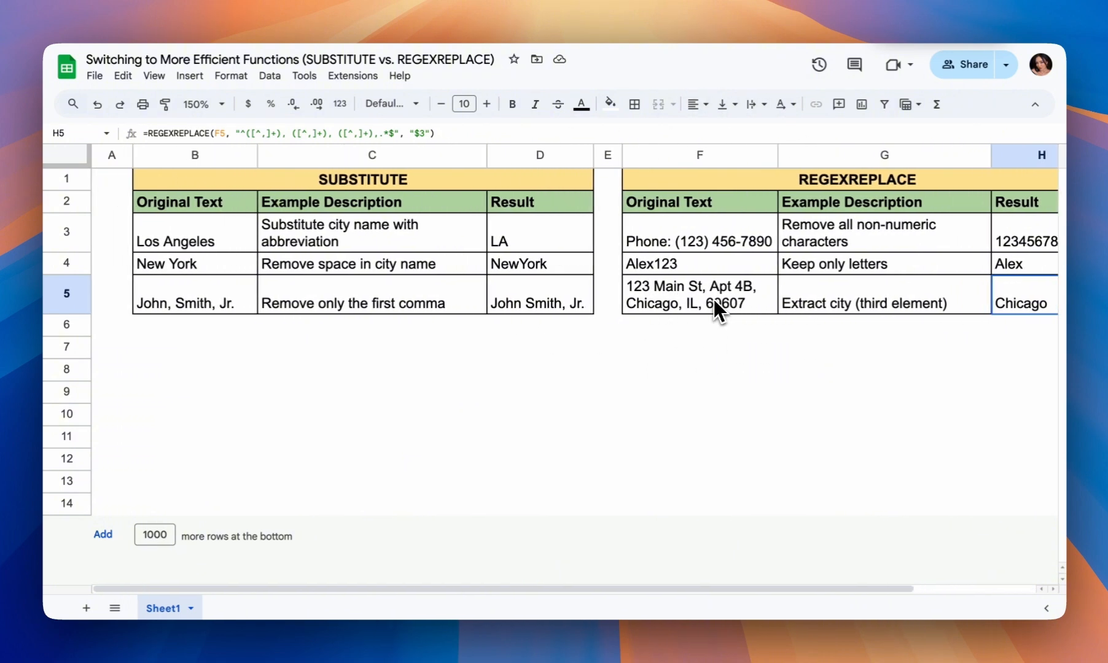
scroll(492, 346, "right", 1)
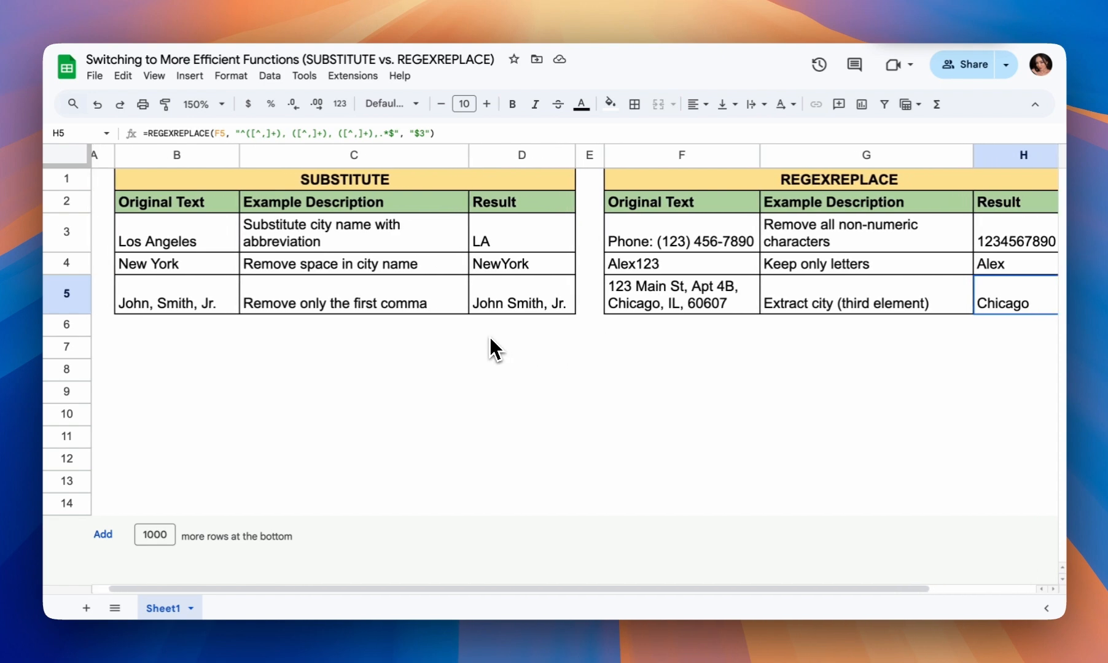